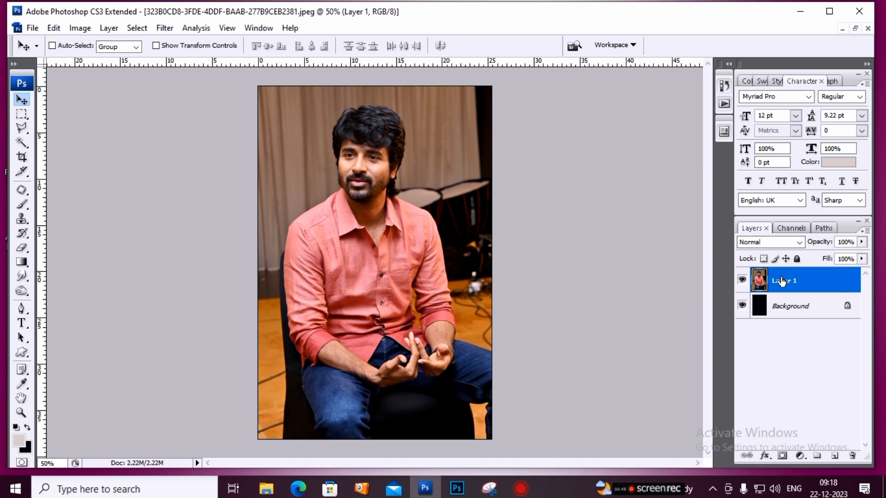
Step: Scale Layer 1 down slightly about its center, leaving a narrow dark margin around the photo
key(ctrl+t)
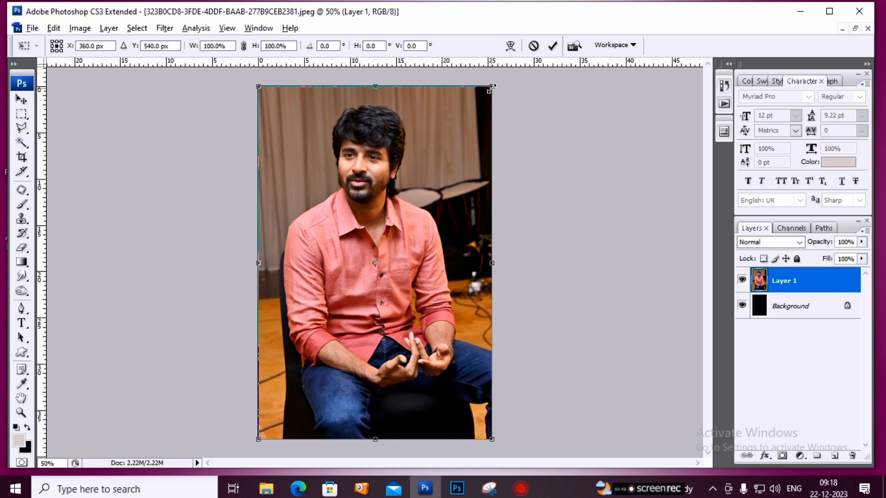
drag(491, 87, 472, 94)
key(Return)
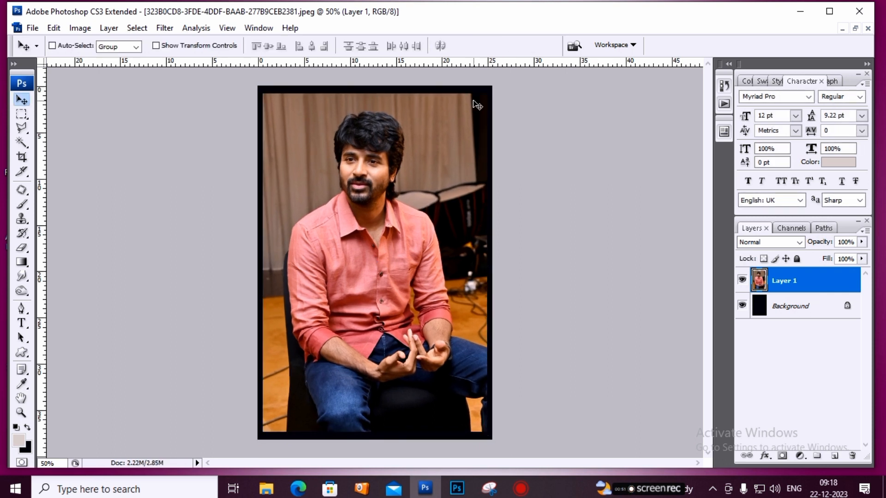
Step: Start a Pen tool path at the photo's lower edge and trace upward along the outer edge of the chair
key(p)
drag(346, 445, 360, 455)
ctrl+click(195, 367)
key(f)
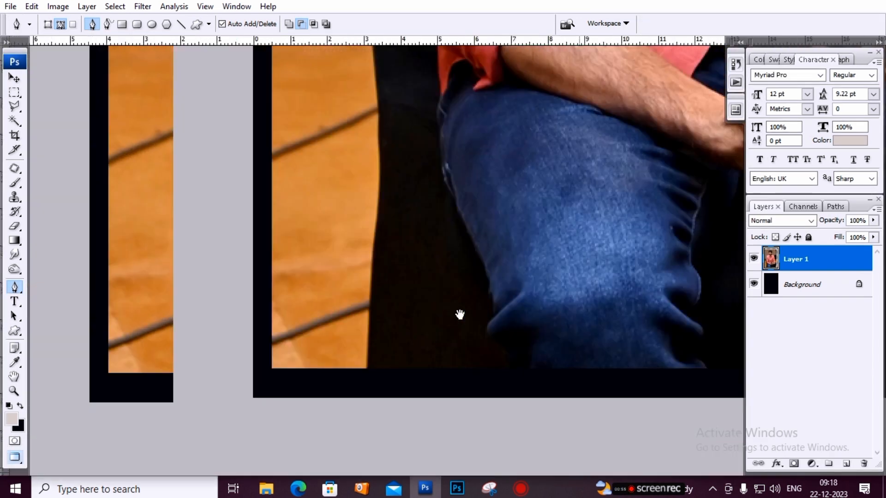
ctrl+click(415, 336)
drag(423, 144, 424, 138)
drag(427, 106, 398, 399)
drag(390, 266, 345, 399)
Step: Continue the path up past the chair and sleeve and over the shoulder to the shirt collar
click(328, 105)
drag(328, 69, 326, 356)
drag(326, 190, 330, 170)
drag(349, 118, 285, 369)
drag(315, 238, 326, 222)
drag(404, 168, 444, 144)
drag(489, 120, 377, 257)
drag(418, 228, 402, 336)
scroll(395, 340, up, 1)
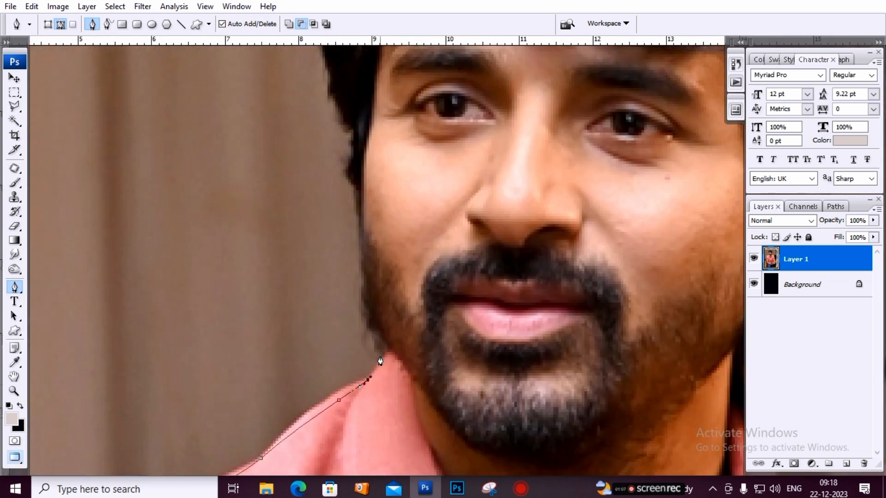
Step: Extend the path from the collar along the bearded cheek and up the side of the hair
drag(366, 300, 376, 358)
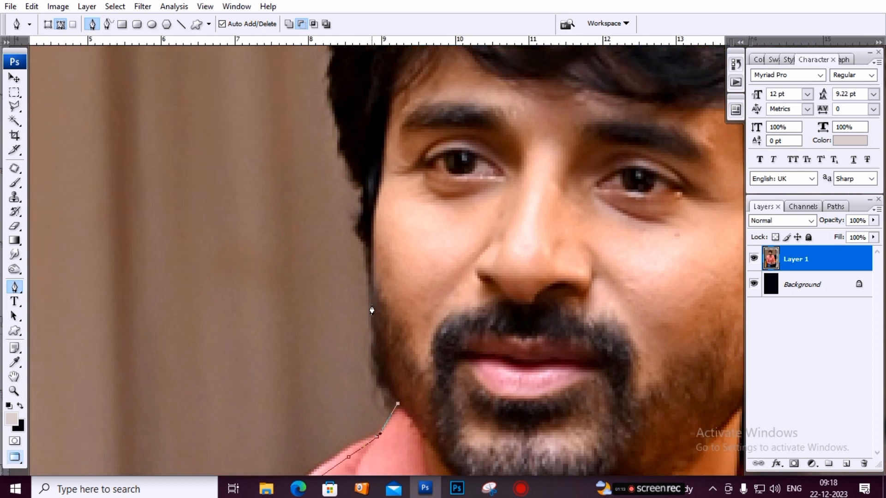
drag(372, 308, 373, 238)
drag(365, 229, 356, 183)
scroll(320, 286, up, 5)
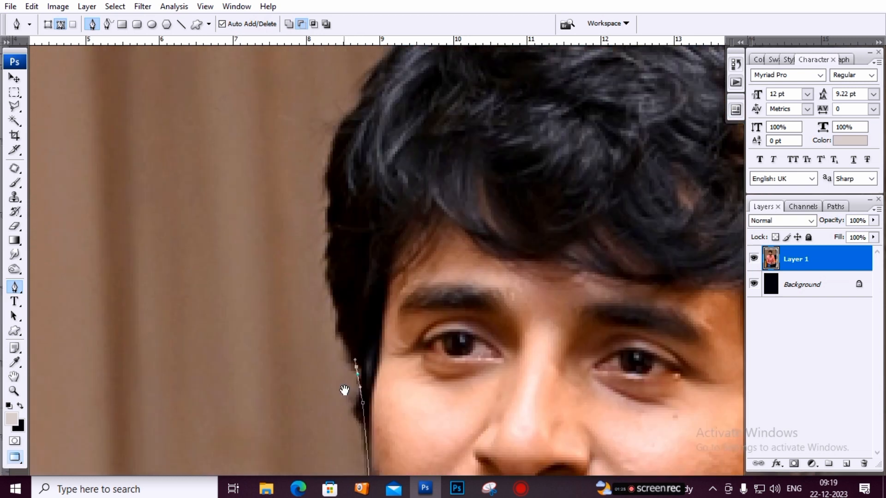
drag(330, 274, 334, 244)
drag(344, 180, 352, 162)
Step: Trace the path over the top of the hair to its far side
drag(365, 125, 257, 352)
drag(308, 301, 388, 286)
drag(391, 287, 486, 253)
drag(512, 253, 531, 253)
drag(595, 251, 301, 190)
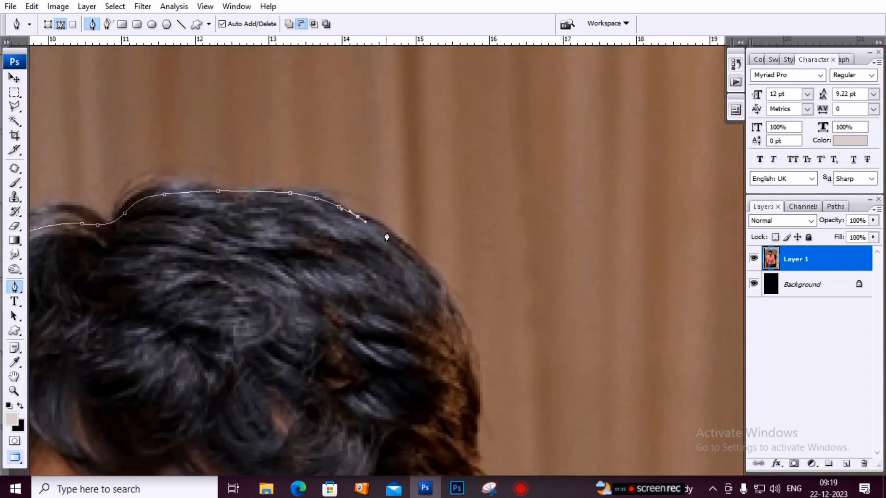
drag(451, 316, 402, 278)
Step: Carry the path down the back of the hair and past the ear to the shirt collar
drag(393, 350, 384, 237)
drag(377, 299, 393, 169)
drag(363, 239, 339, 319)
drag(330, 382, 325, 243)
drag(330, 277, 324, 234)
click(332, 311)
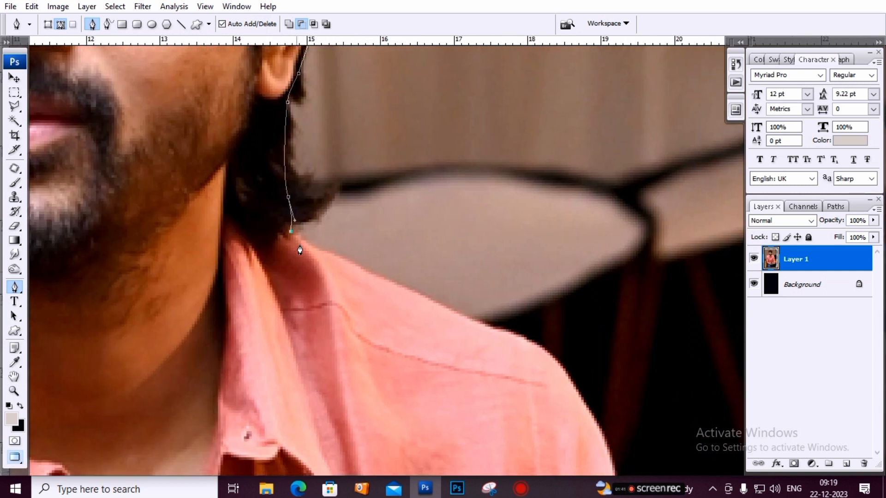
Step: Trace the second shoulder and follow the outer sleeve edge down to the rolled cuff
drag(474, 323, 316, 224)
drag(371, 274, 399, 323)
drag(407, 372, 333, 136)
drag(383, 314, 388, 388)
drag(374, 299, 338, 48)
drag(377, 280, 382, 182)
drag(391, 246, 397, 262)
drag(414, 337, 399, 236)
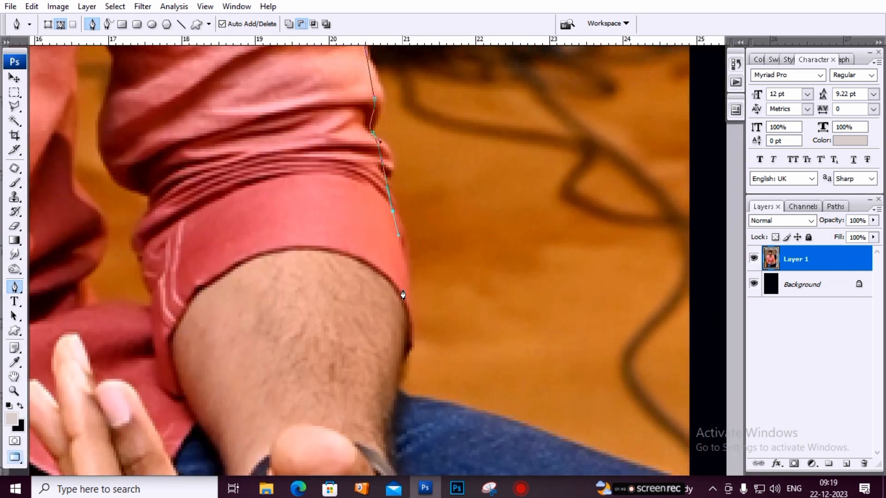
Step: Trace the forearm and the top of the thigh, taking the path out past the canvas edge
drag(398, 399, 323, 262)
click(390, 256)
click(417, 268)
scroll(419, 290, down, 2)
drag(439, 284, 427, 99)
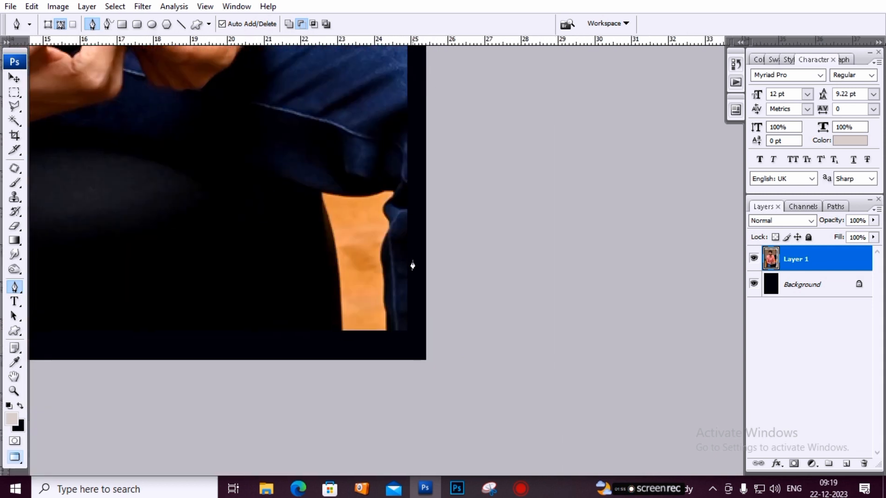
click(463, 338)
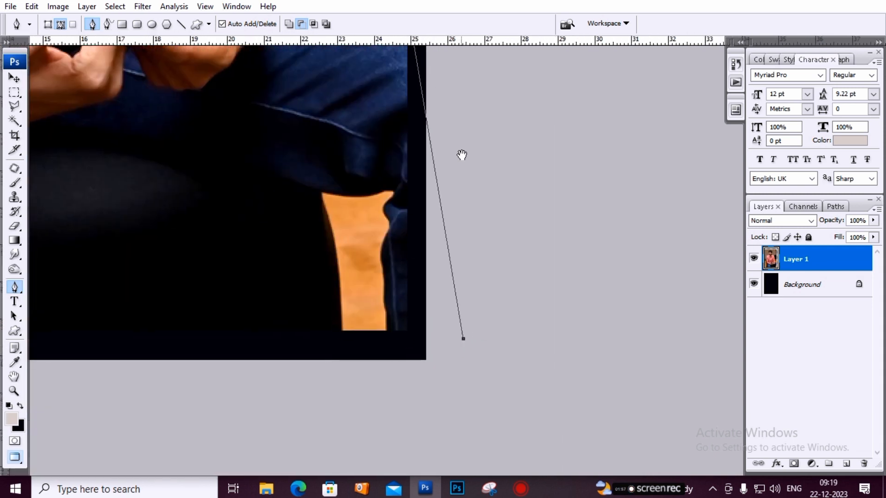
Step: Close the path around the outside of the canvas and convert it into a selection of the background area
scroll(460, 154, up, 10)
scroll(335, 113, down, 4)
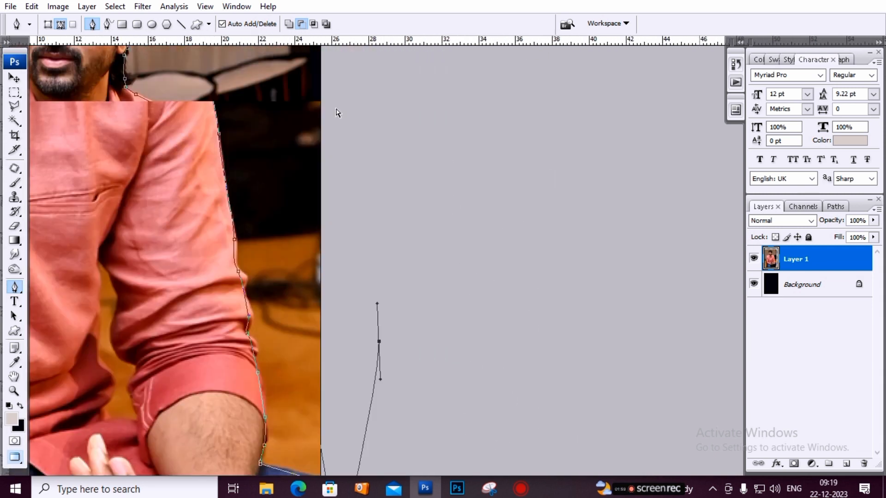
click(571, 70)
drag(463, 55, 422, 59)
drag(326, 65, 280, 75)
drag(216, 192, 222, 272)
drag(243, 324, 245, 356)
drag(273, 392, 252, 212)
drag(233, 284, 262, 313)
drag(304, 320, 319, 317)
key(ctrl+Return)
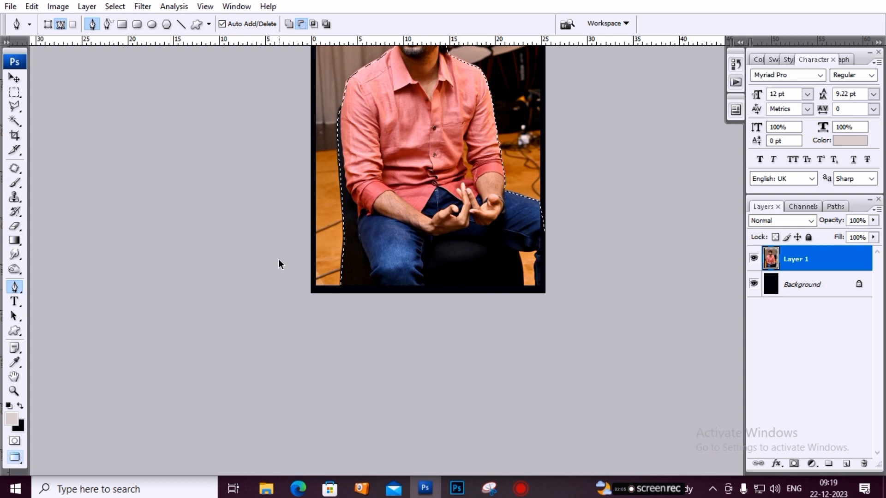
Step: Feather the selection by 0.8 pixels, delete the photo background from Layer 1 and deselect
key(ctrl+alt+d)
text(0.8)
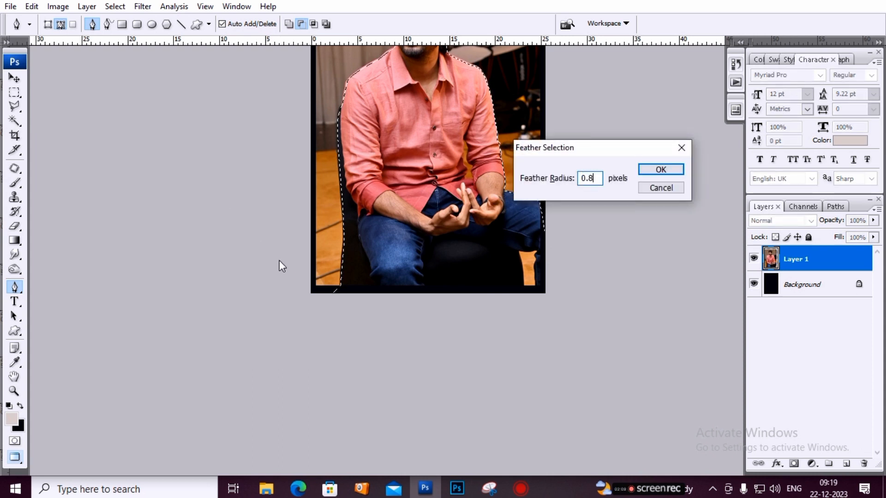
key(Return)
key(ctrl+minus)
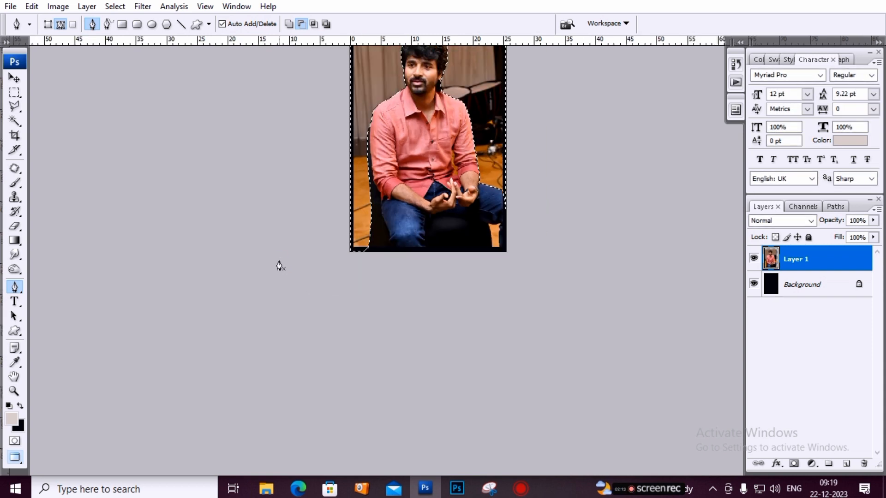
key(Delete)
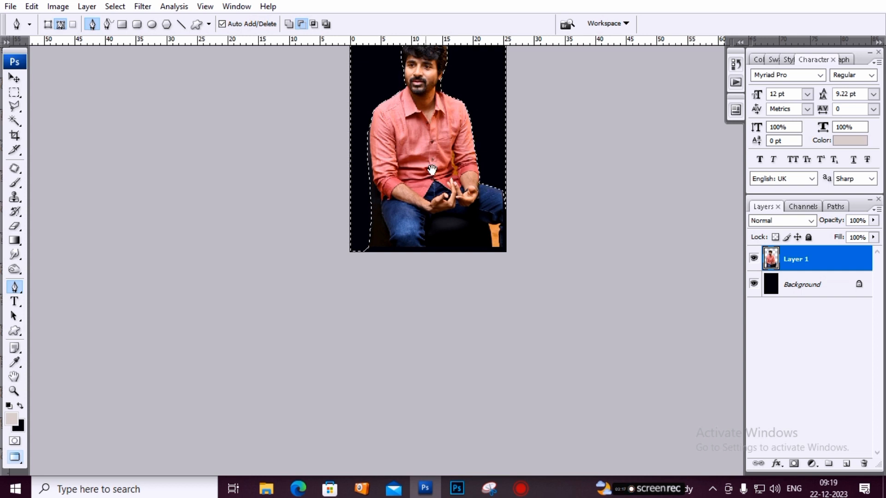
drag(457, 136, 433, 238)
key(ctrl+d)
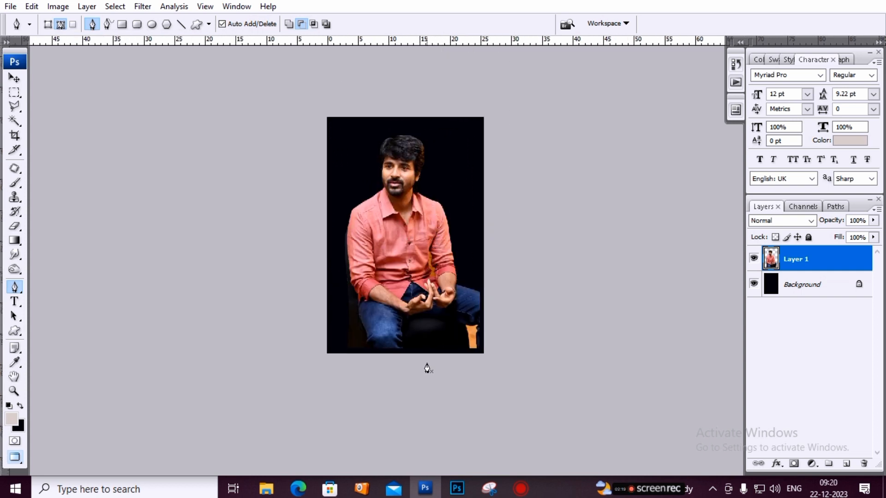
Step: Trace a closed pen path around the orange floor patch between the chair and the lower leg
drag(427, 256, 530, 377)
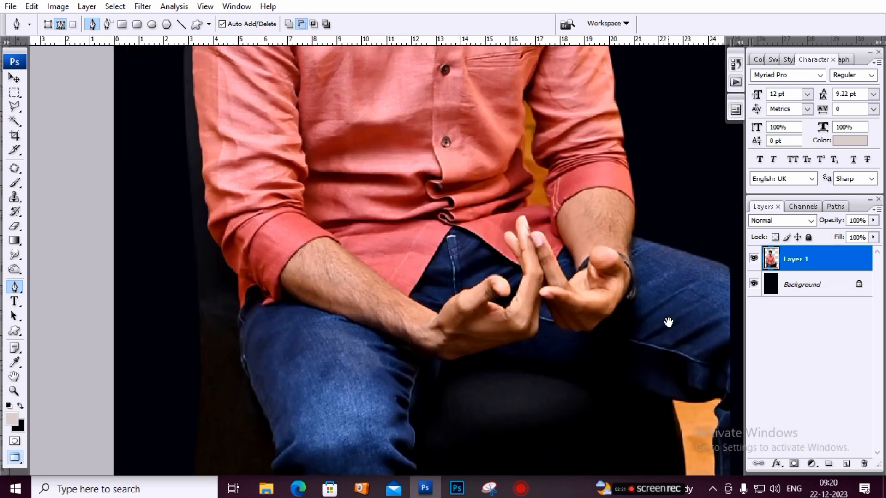
drag(665, 322, 526, 240)
drag(584, 343, 507, 285)
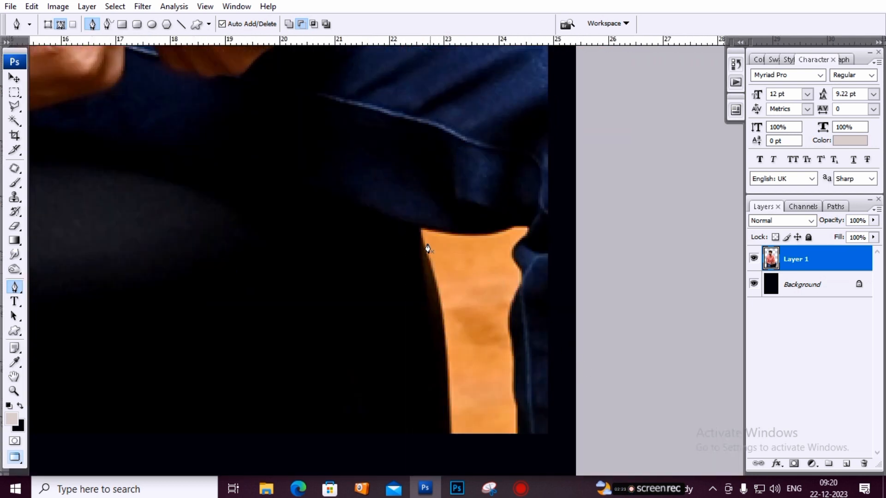
drag(444, 368, 446, 303)
drag(447, 319, 450, 386)
drag(465, 389, 488, 386)
drag(511, 383, 516, 381)
drag(511, 250, 523, 225)
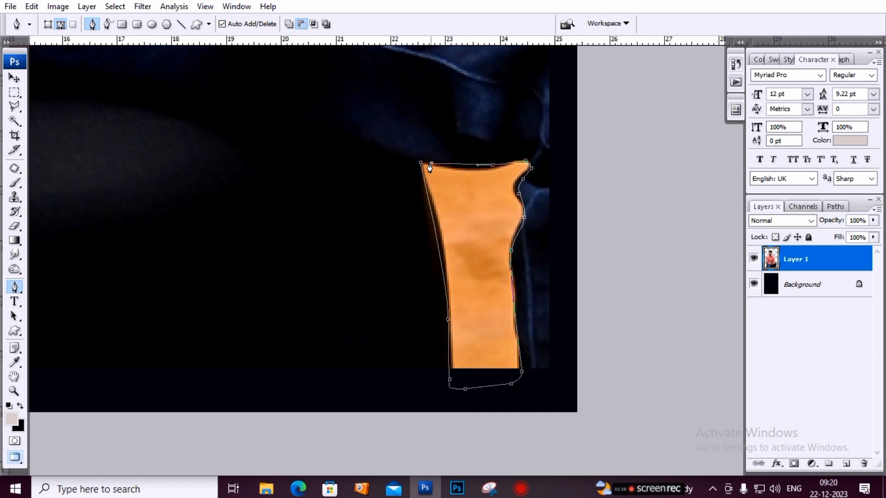
Step: Convert the floor patch path to a selection, feather it by 0.8 pixels and delete the patch
key(ctrl+Return)
key(ctrl+shift+i)
key(ctrl+alt+d)
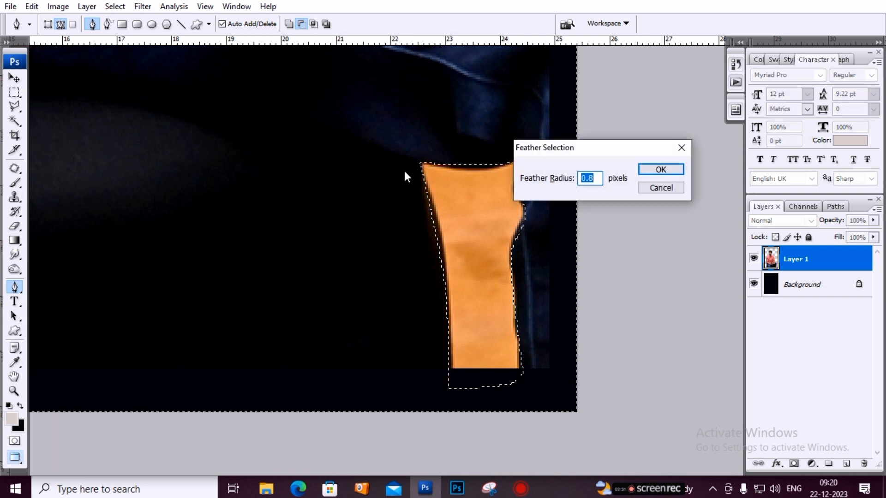
key(Return)
key(ctrl+shift+i)
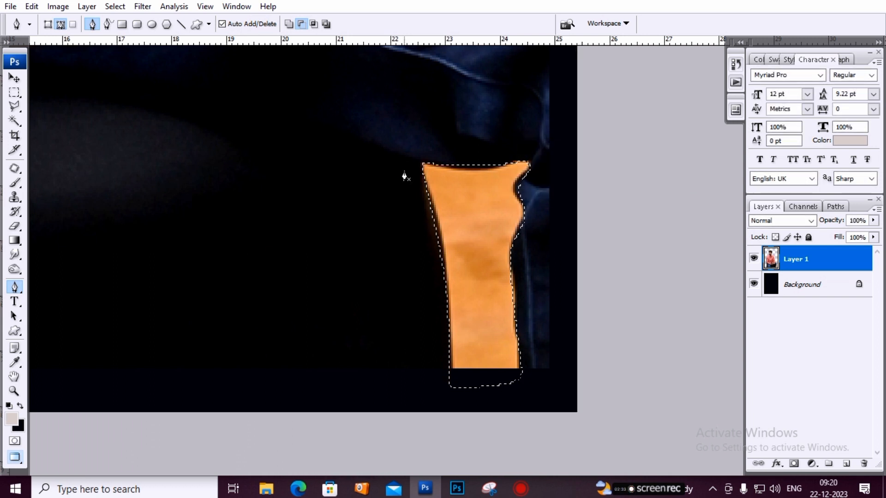
key(Delete)
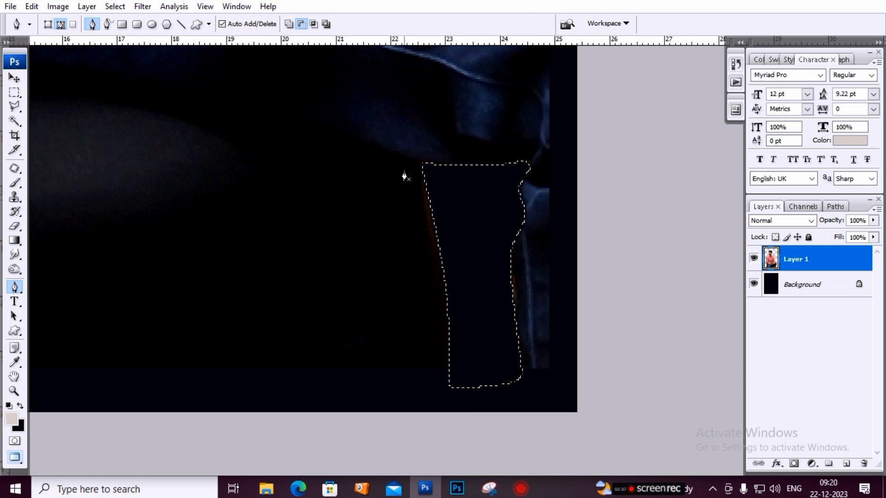
Step: Deselect and trace the torso side and lower edge of the orange gap between the shirt and the bent arm
key(ctrl+minus)
key(ctrl+minus)
key(ctrl+minus)
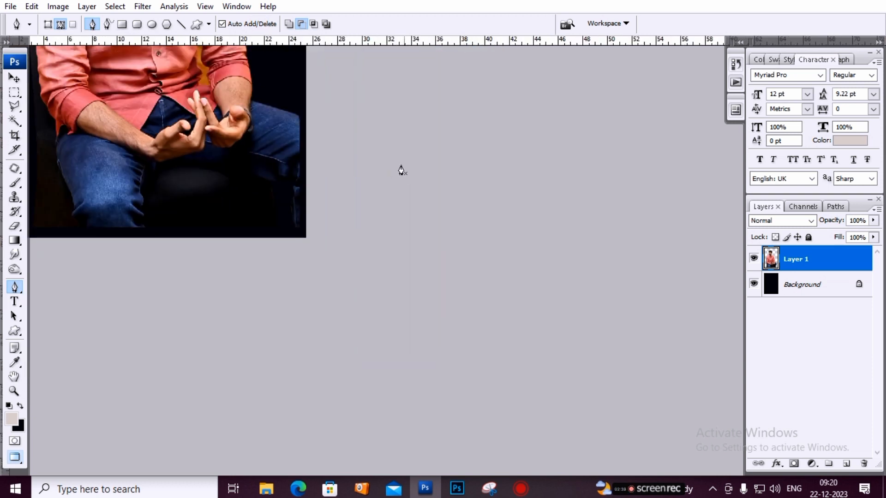
drag(220, 102, 295, 236)
drag(239, 177, 318, 251)
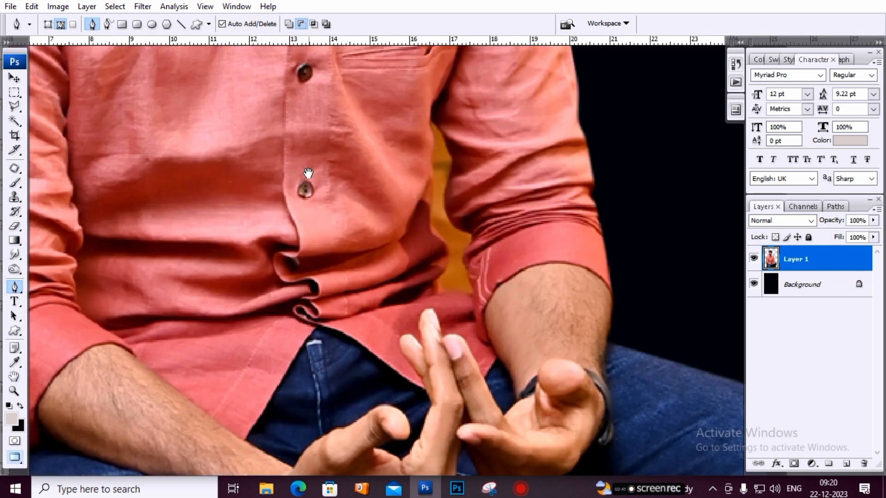
drag(345, 76, 509, 301)
drag(457, 222, 454, 153)
drag(452, 158, 443, 251)
drag(446, 265, 466, 304)
drag(467, 306, 463, 257)
drag(461, 263, 465, 272)
drag(481, 299, 473, 232)
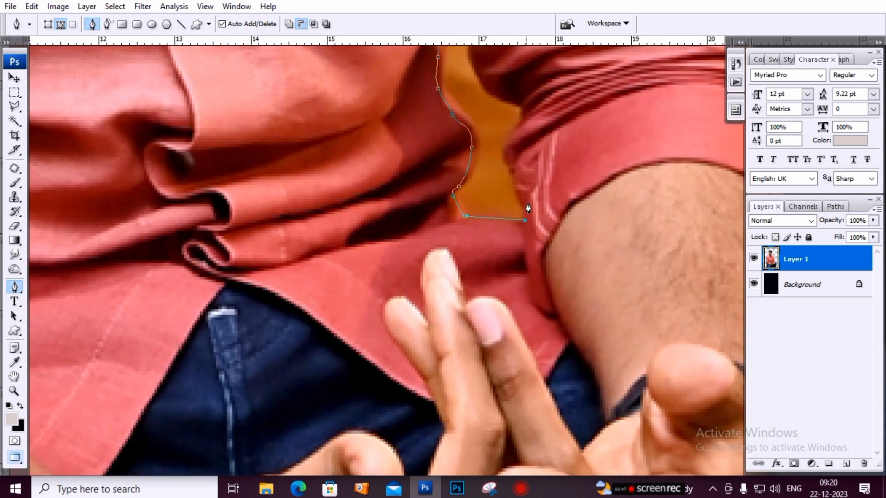
Step: Close the path along the sleeve side of the gap and convert it into a selection
drag(509, 157, 512, 138)
click(519, 126)
click(522, 104)
drag(496, 91, 493, 192)
drag(499, 154, 503, 143)
drag(495, 119, 491, 107)
drag(463, 62, 487, 165)
key(ctrl+Return)
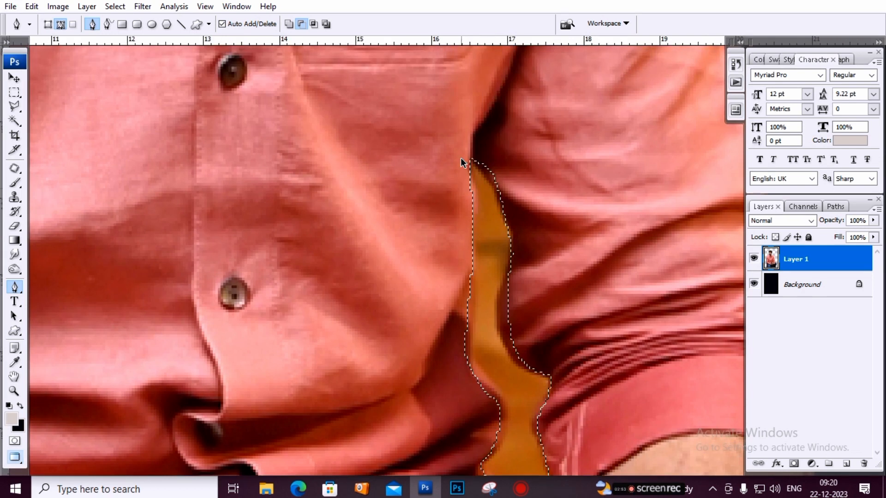
Step: Delete the orange gap between the torso and arm from Layer 1, then deselect
key(Delete)
key(ctrl+d)
key(ctrl+minus)
key(ctrl+z)
key(Delete)
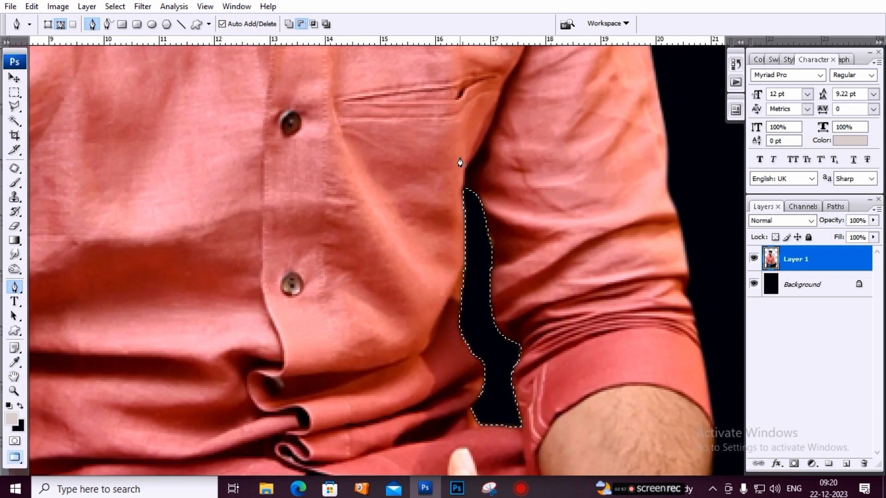
key(ctrl+d)
key(ctrl+minus)
key(ctrl+minus)
key(ctrl+minus)
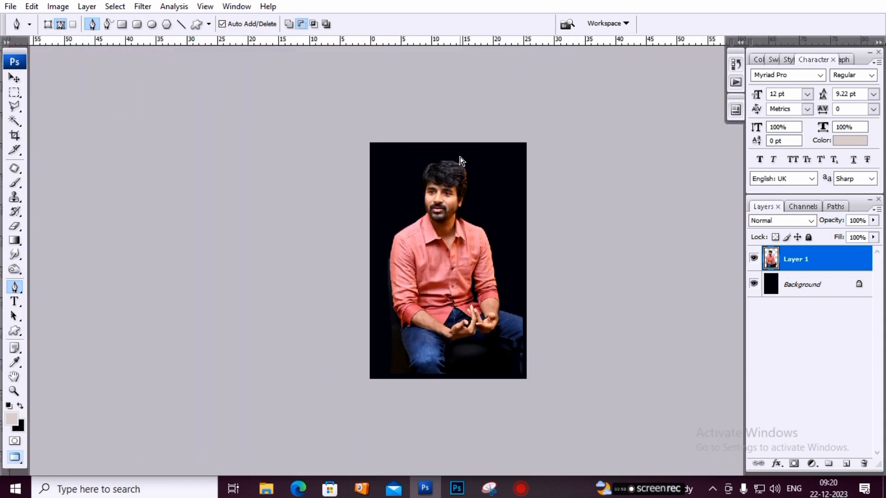
Step: Select the Background layer from the canvas with the Move tool, then switch back to Layer 1
key(ctrl+plus)
key(ctrl+plus)
key(v)
right_click(537, 181)
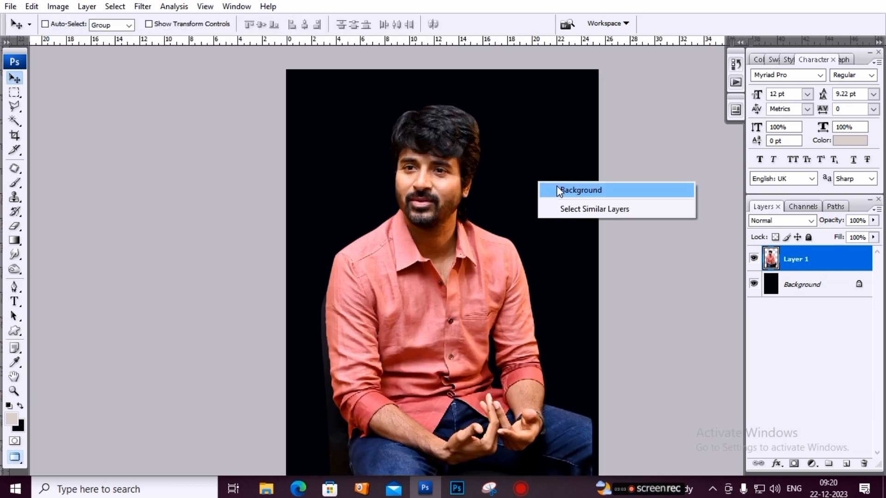
click(560, 189)
right_click(446, 184)
click(466, 186)
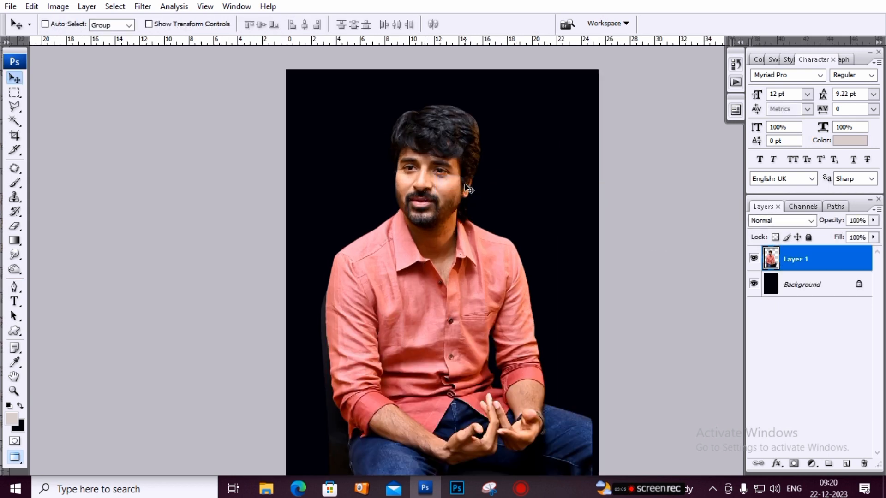
key(ctrl+minus)
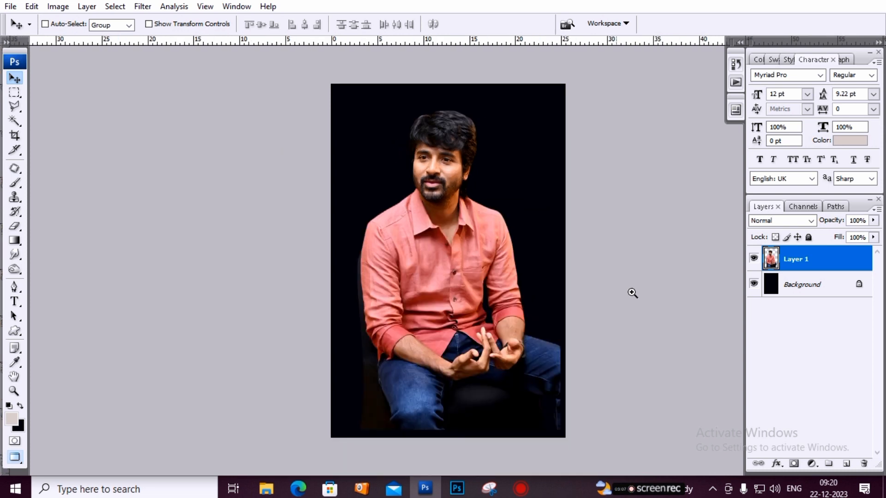
Step: Set the background color to bright blue 0046ff and fill the Background layer with it
click(795, 286)
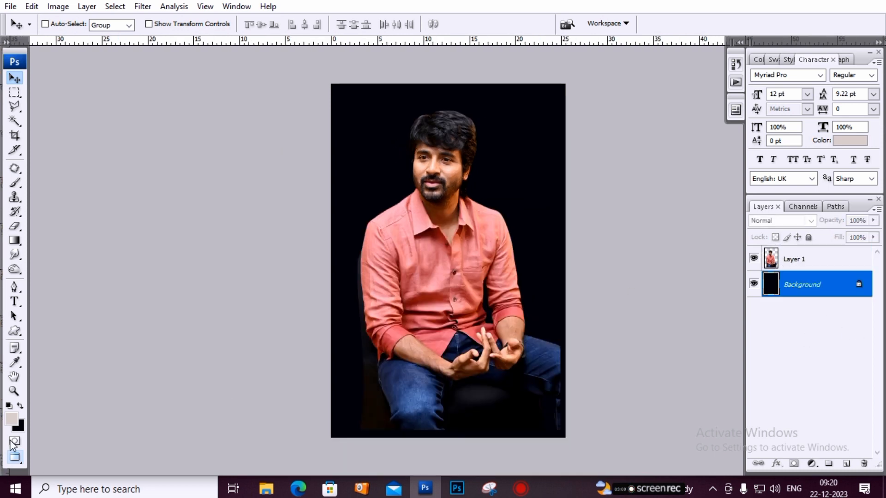
click(20, 427)
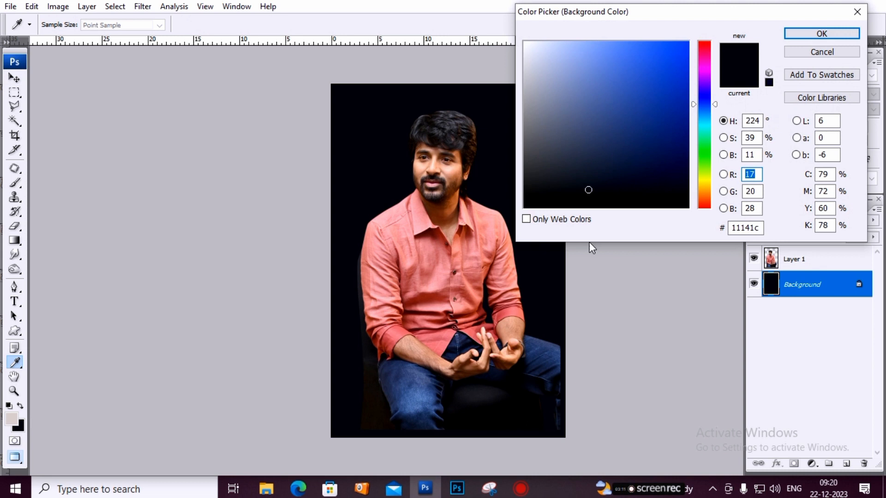
drag(623, 90, 734, 14)
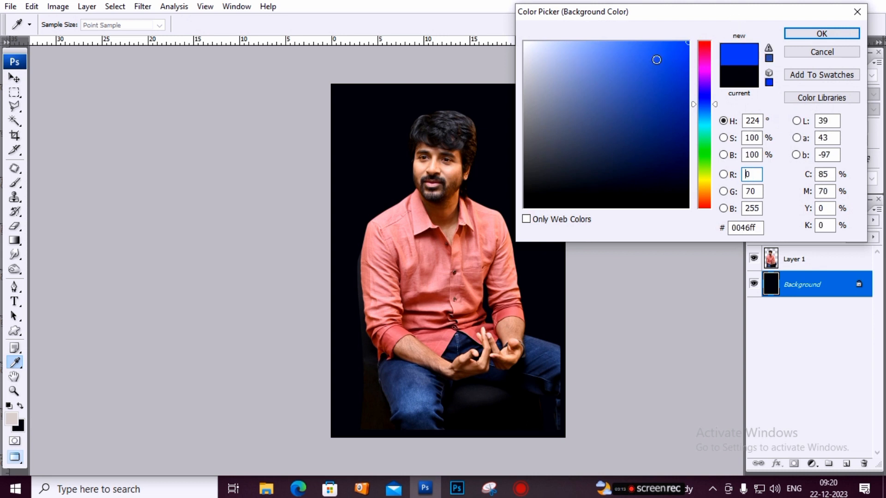
click(831, 32)
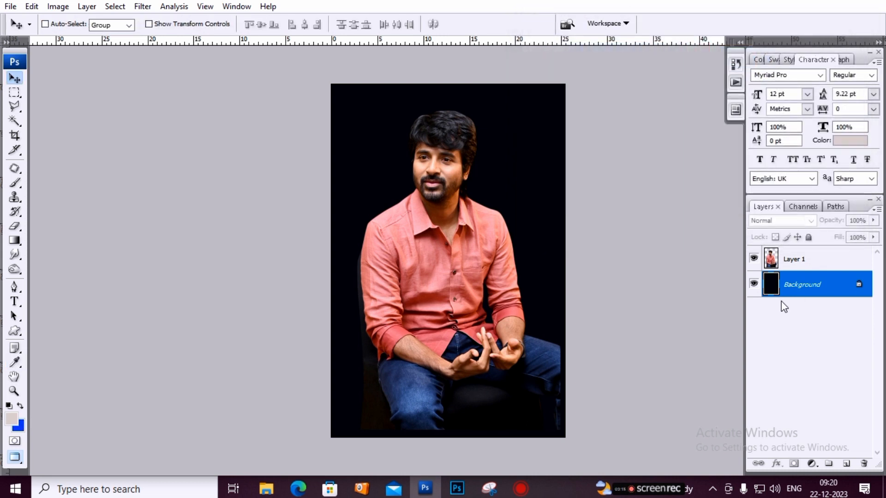
key(ctrl+BackSpace)
key(ctrl+d)
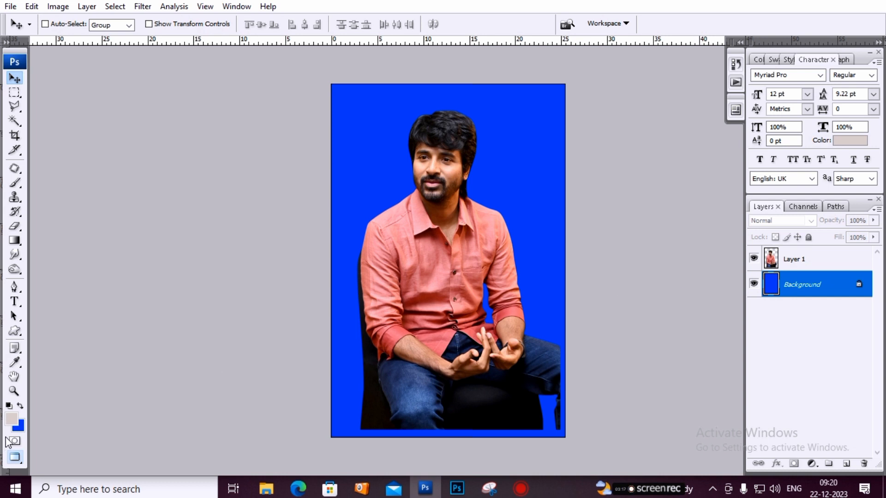
Step: Select the man's Layer 1 from the canvas, reposition it and scale it up to about 105.8% so he reaches the document's lower edge
right_click(440, 168)
click(454, 177)
mouse_move(461, 181)
mouse_down()
mouse_move(479, 179)
mouse_move(458, 174)
mouse_up()
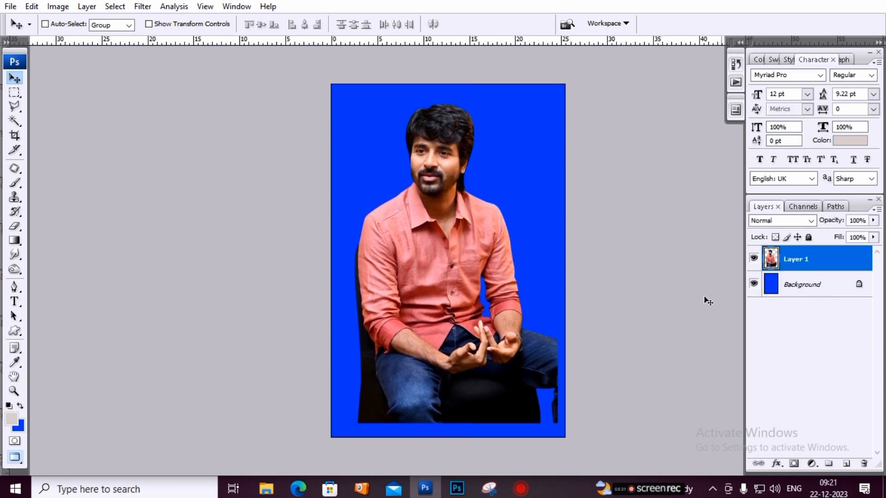
drag(454, 259, 461, 279)
key(ctrl+t)
drag(358, 121, 338, 104)
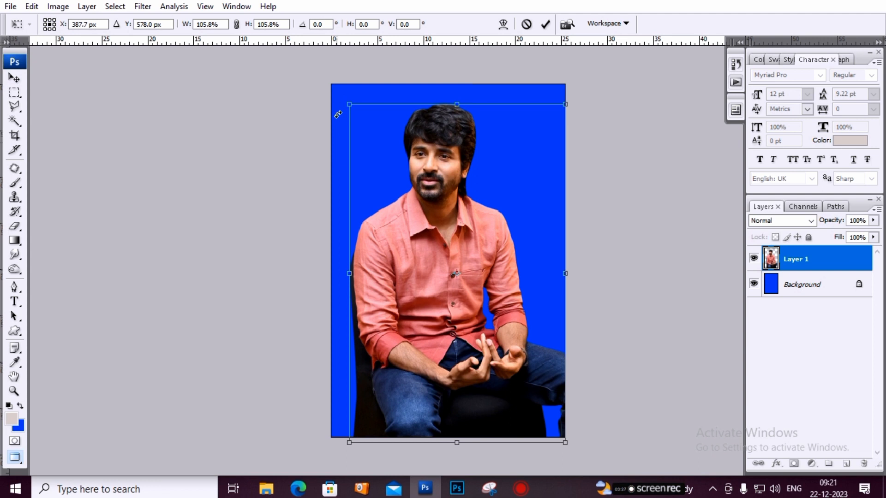
key(Return)
Step: Adjust Layer 1 with Levels, setting the RGB input levels to 24, 1.35 and 229
right_click(450, 181)
click(461, 185)
key(i)
key(ctrl+l)
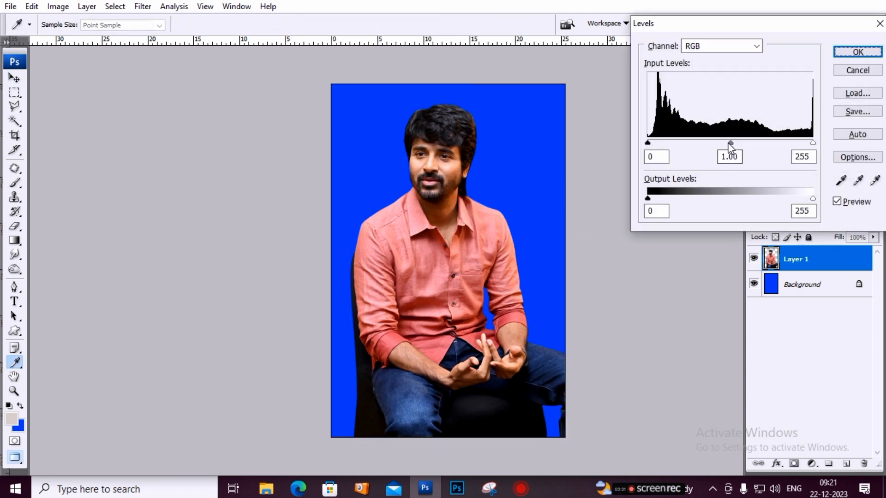
drag(725, 144, 712, 144)
drag(647, 143, 663, 143)
drag(812, 144, 796, 143)
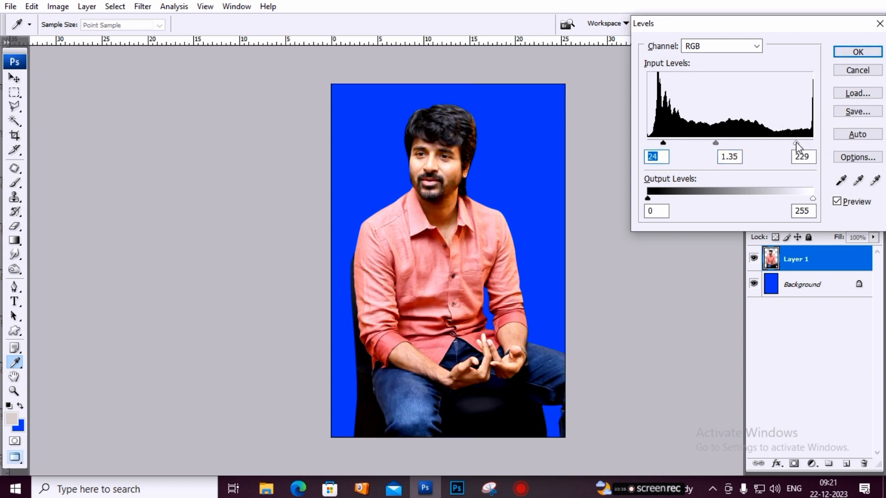
key(Return)
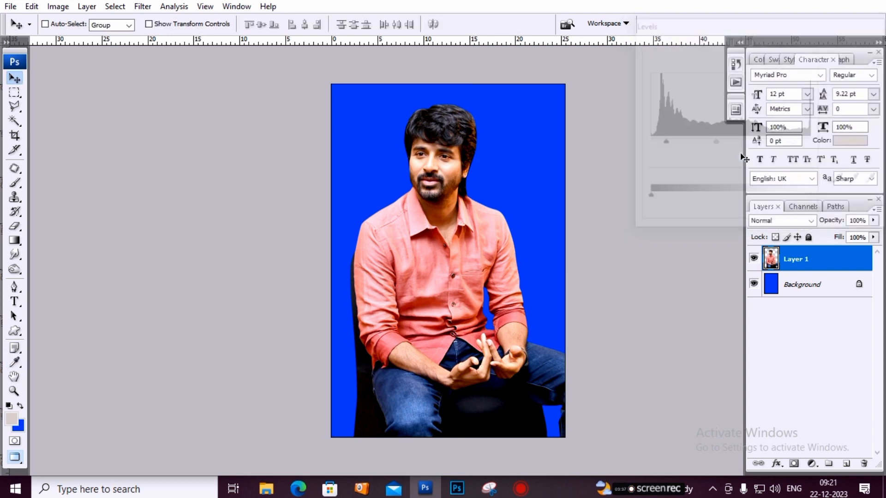
Step: Slightly raise the saturation of Layer 1 with Hue/Saturation
key(ctrl+u)
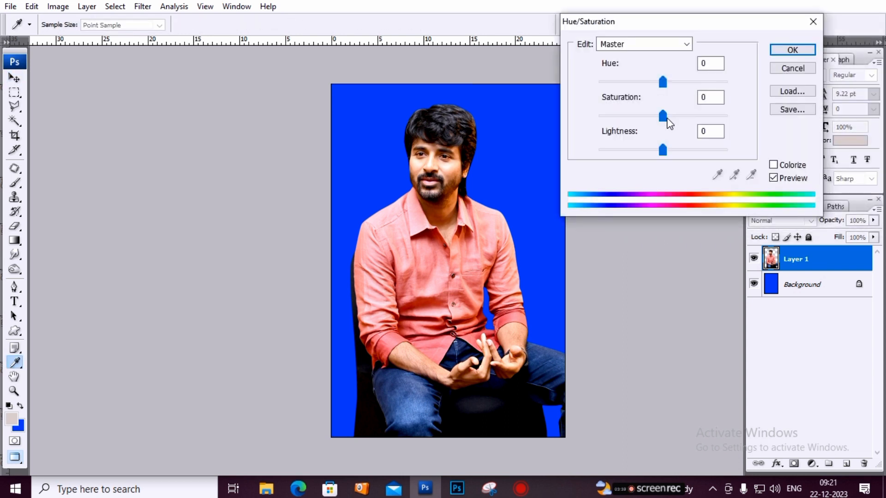
drag(668, 117, 673, 119)
key(Return)
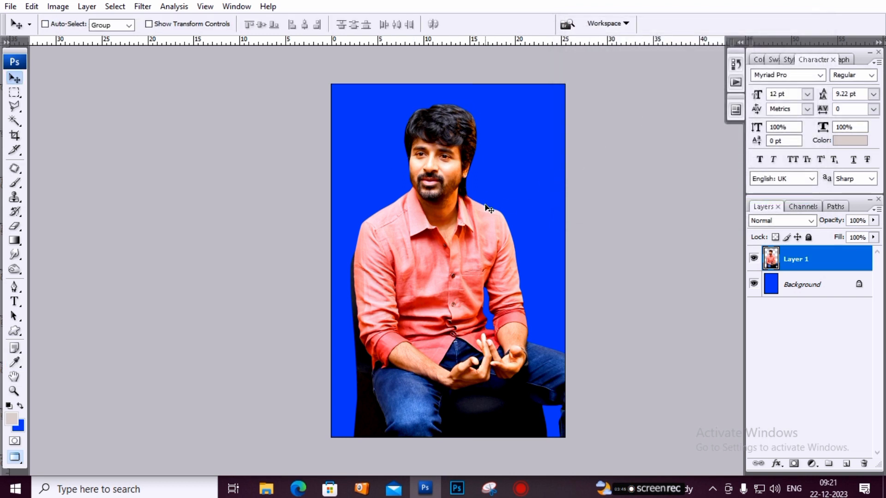
Step: Darken the man's hair with the Burn tool on Midtones at 80% exposure, reducing the brush size to 90
click(15, 270)
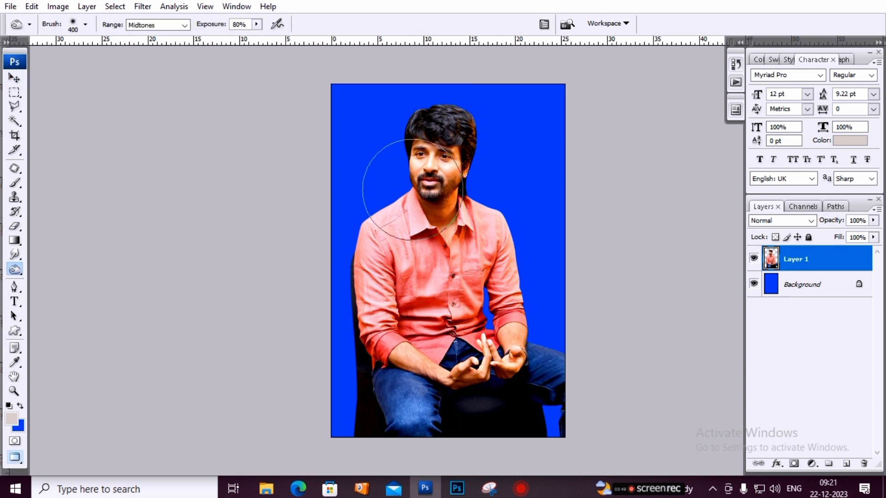
key(bracketleft)
key(bracketleft)
key(bracketleft)
key(bracketleft)
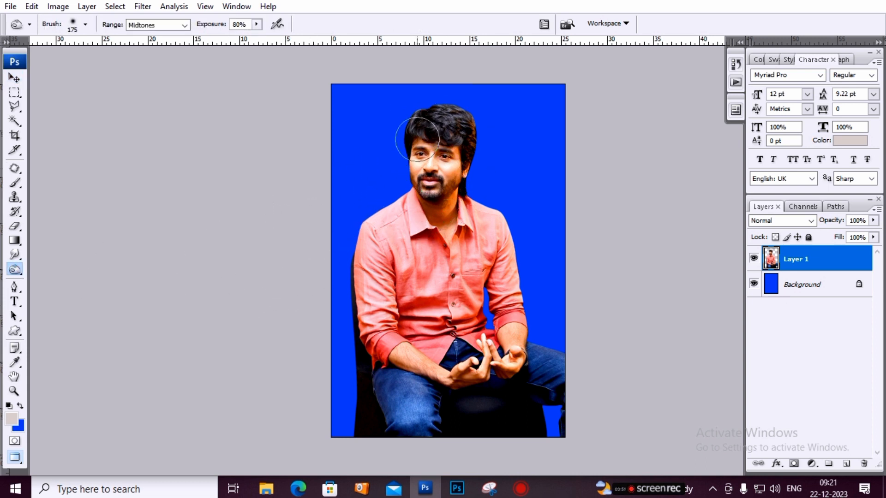
key(bracketleft)
key(bracketleft)
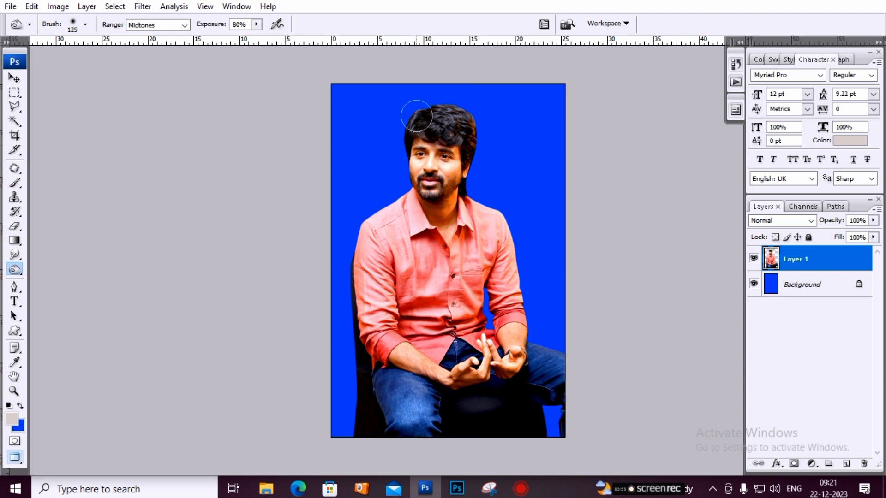
key(bracketleft)
key(bracketleft)
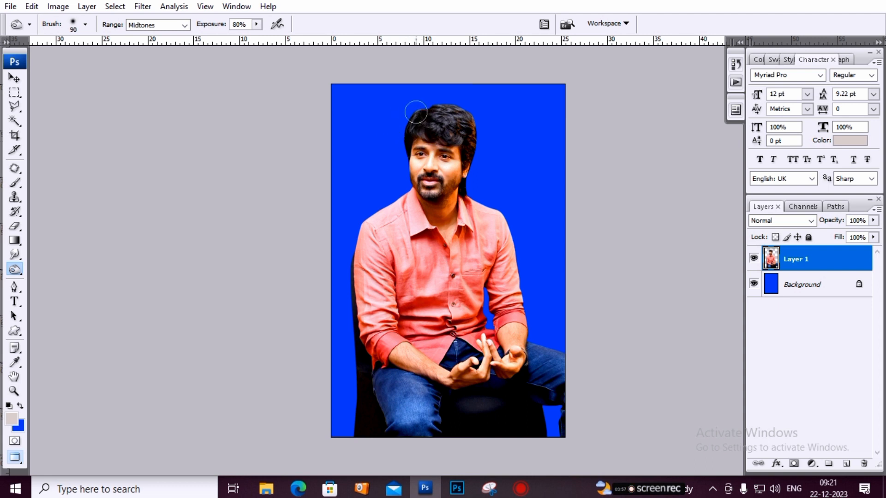
Step: Enlarge the Burn brush to between 150 and 200, darken the shirt and jeans, and return to the Move tool
key(bracketright)
key(bracketright)
key(bracketright)
key(bracketright)
key(bracketright)
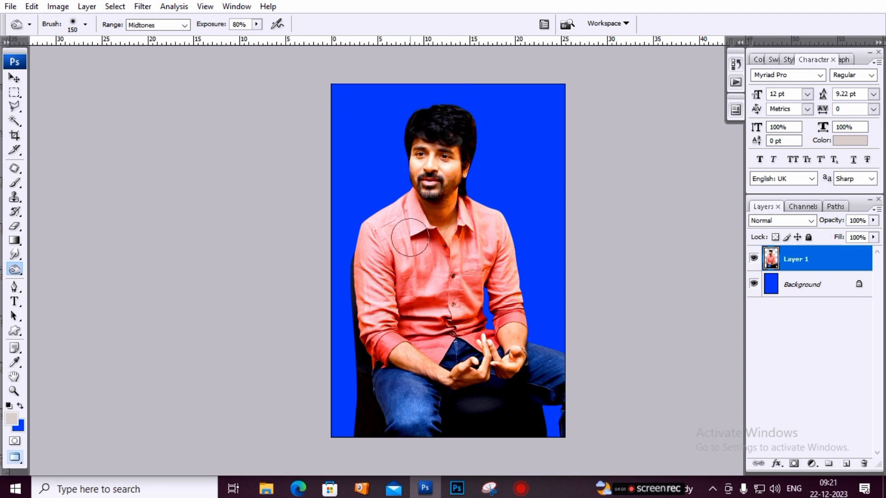
mouse_move(373, 318)
mouse_down()
mouse_move(422, 291)
mouse_move(466, 246)
mouse_move(514, 254)
mouse_move(521, 297)
mouse_move(513, 285)
mouse_up()
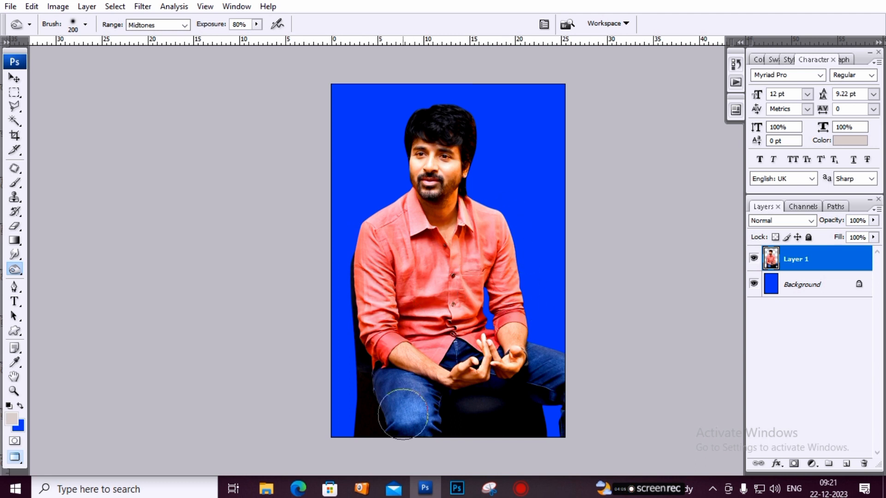
drag(403, 393, 418, 421)
drag(539, 368, 568, 376)
key(v)
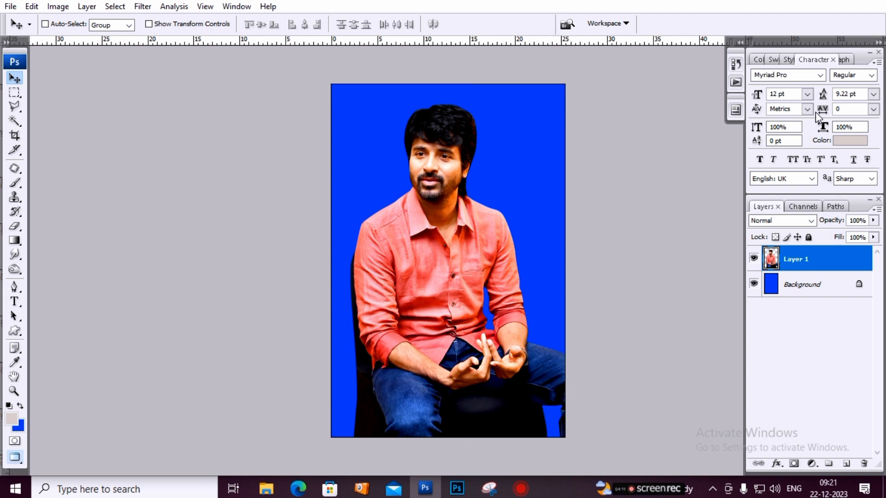
Step: Return the document to the standard screen mode, minimize Photoshop and open Google Chrome from the desktop
key(f)
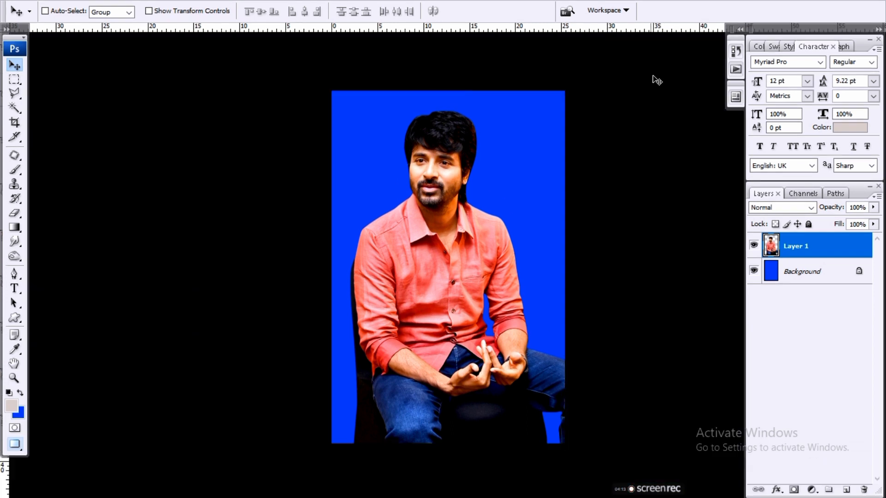
key(f)
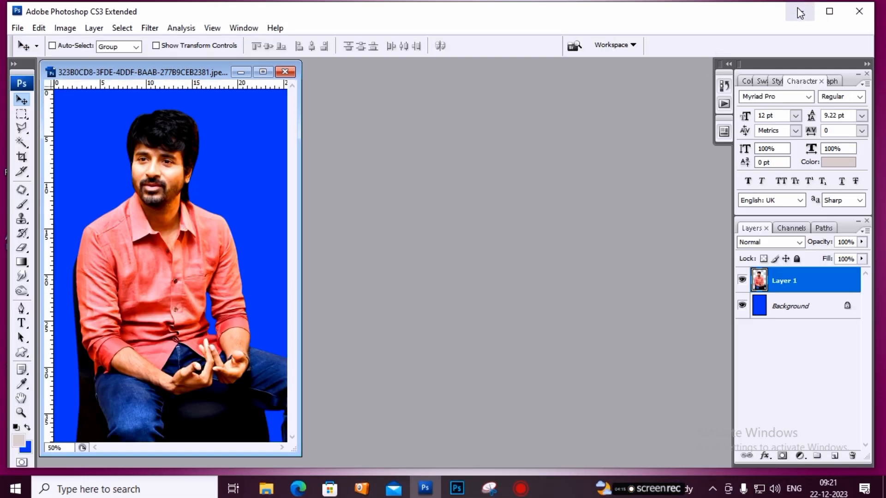
click(800, 13)
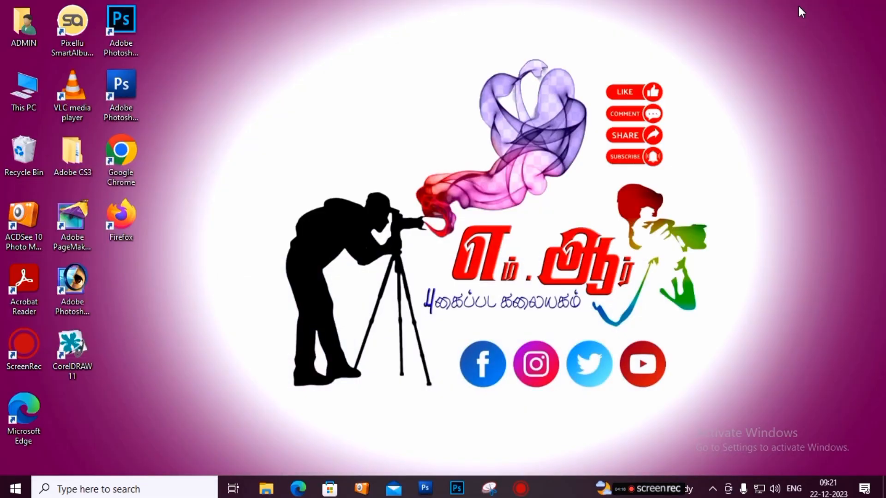
double_click(126, 151)
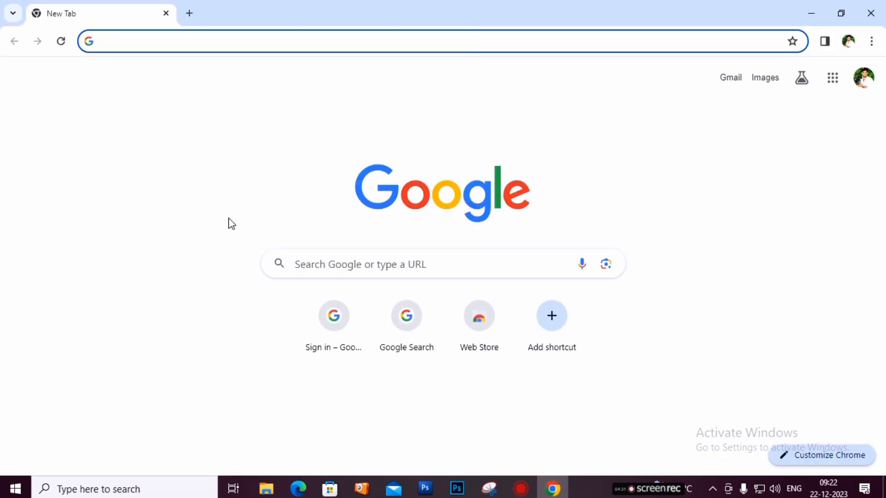
Step: Search Google for "backrounds", show the image results and filter them by "editing"
click(327, 266)
text(ba)
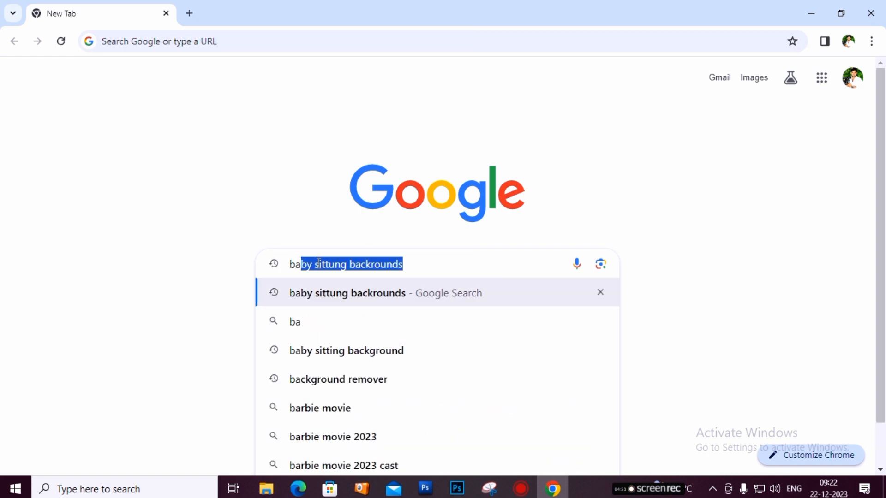
text(ckrounds)
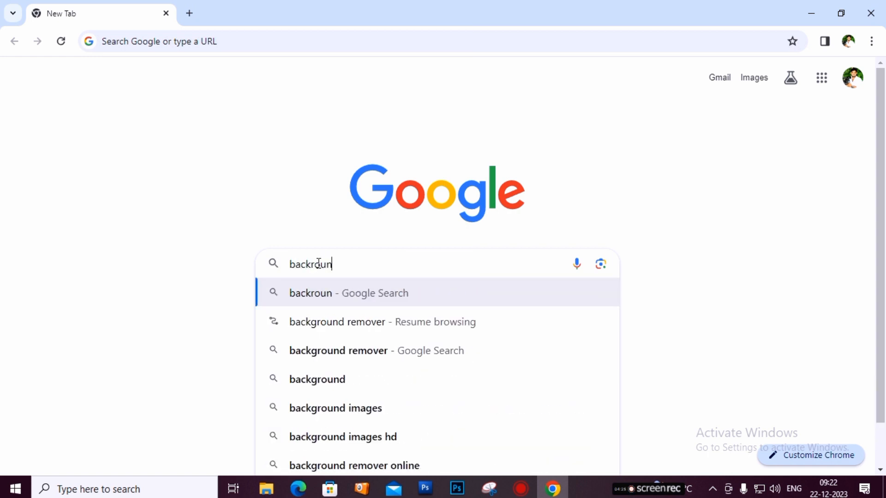
key(Return)
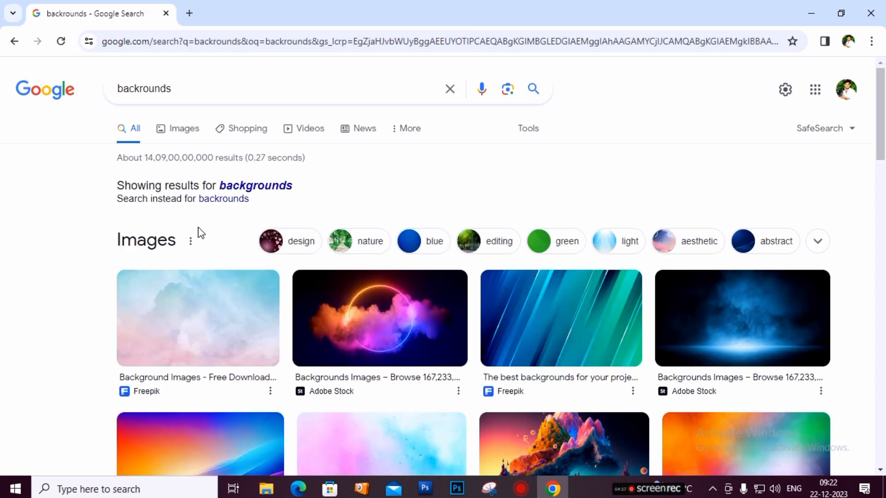
click(183, 130)
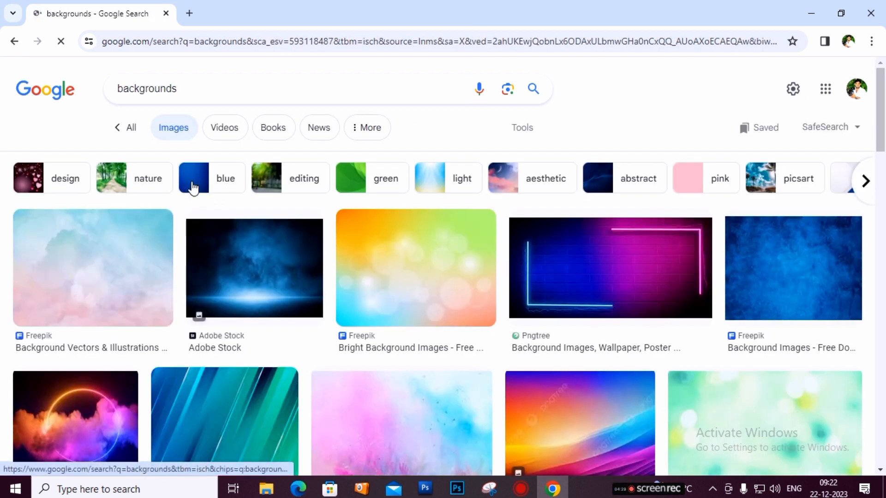
click(310, 182)
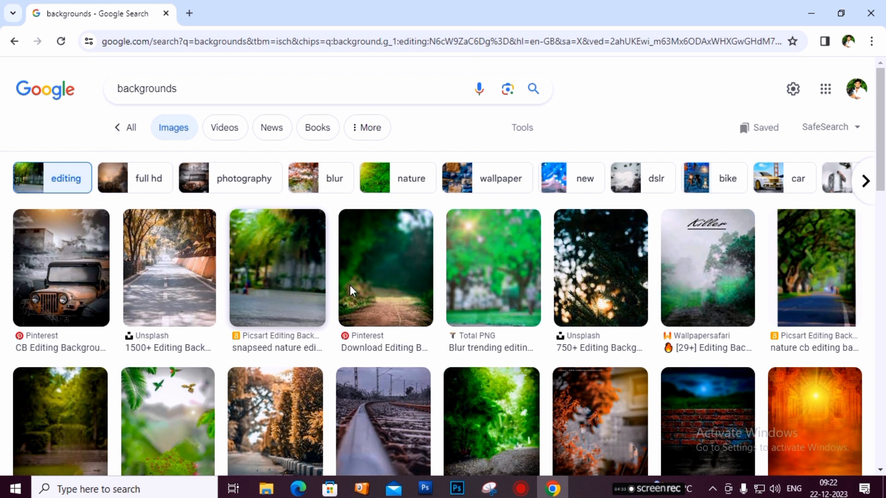
Step: Browse the editing background image results for a picture that suits the portrait
scroll(375, 298, down, 3)
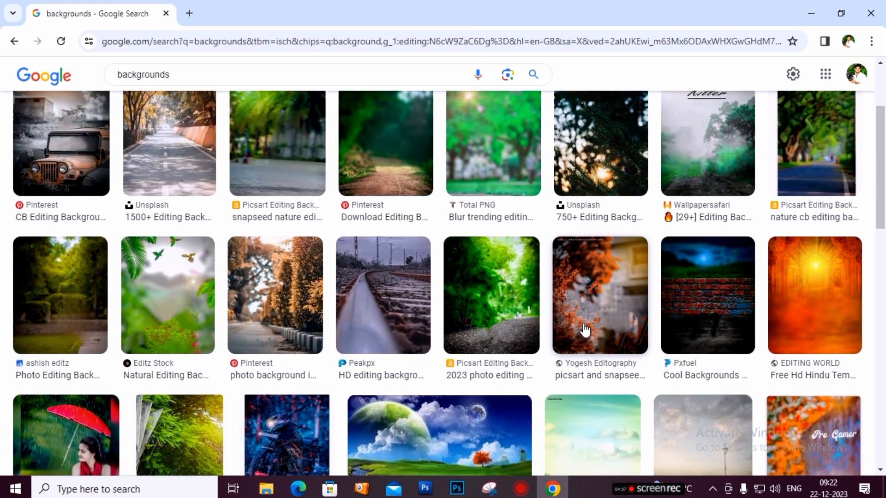
scroll(382, 322, down, 2)
scroll(397, 318, down, 3)
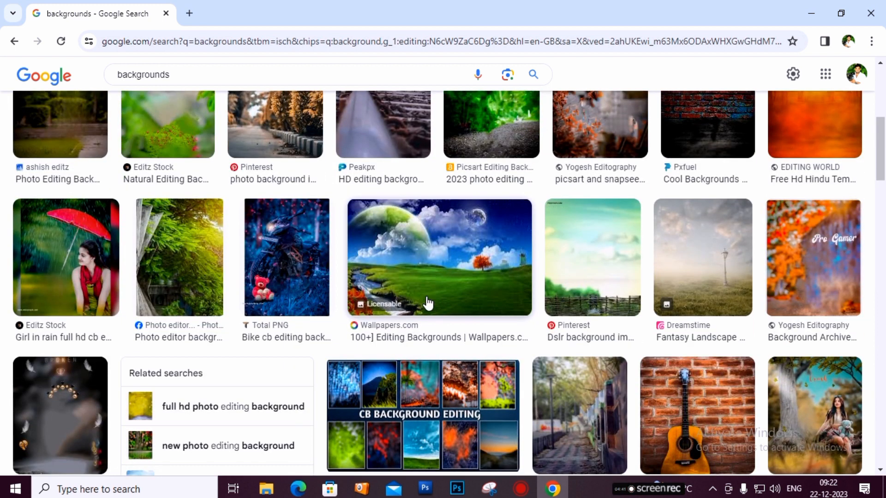
scroll(476, 326, down, 3)
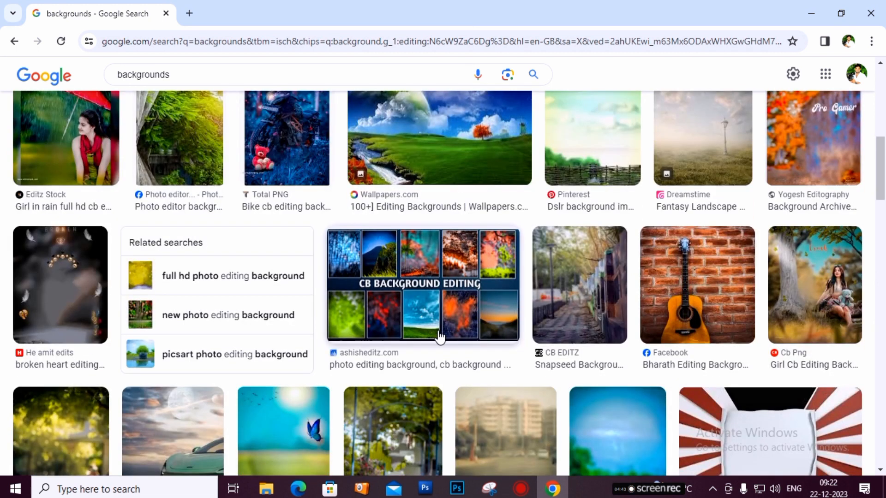
scroll(390, 323, down, 9)
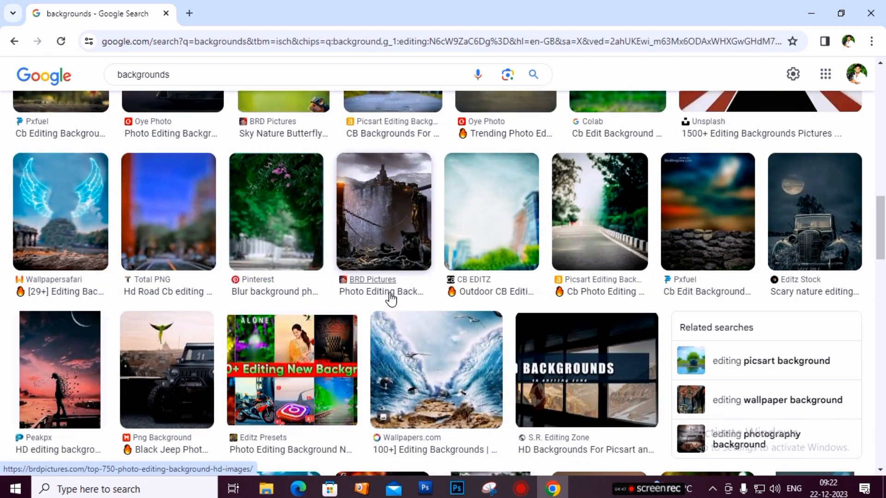
scroll(493, 255, down, 5)
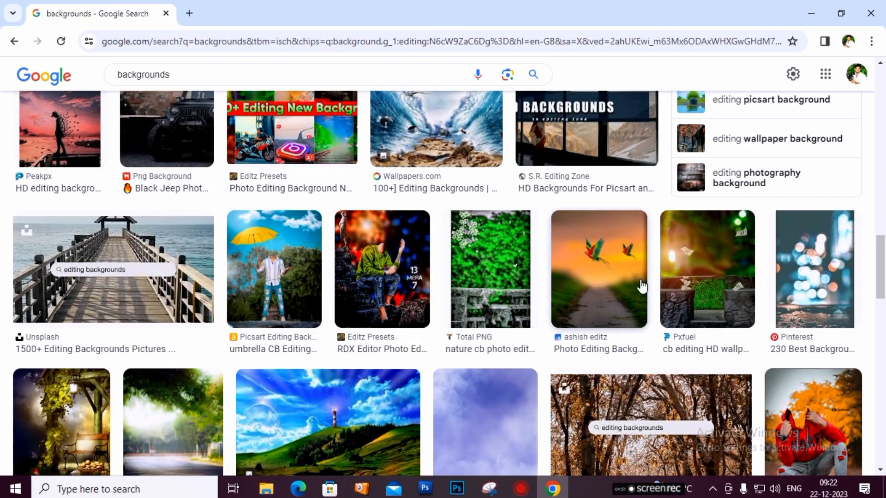
scroll(502, 305, down, 8)
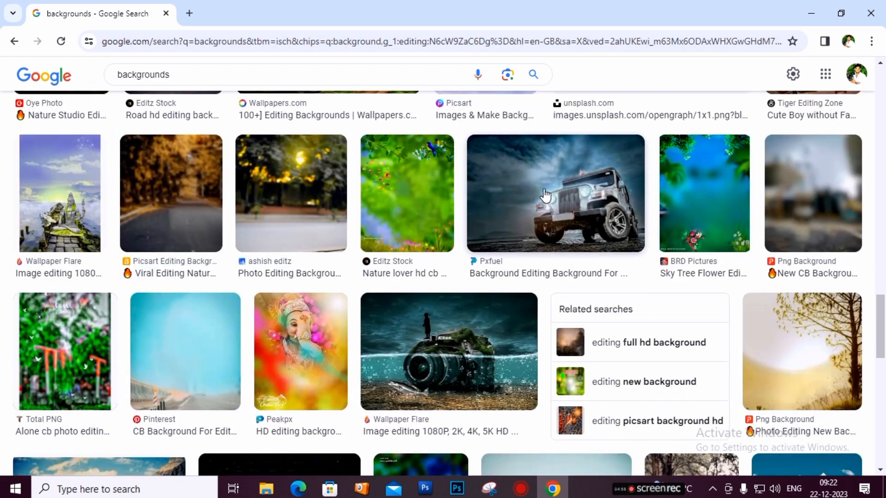
scroll(552, 253, down, 5)
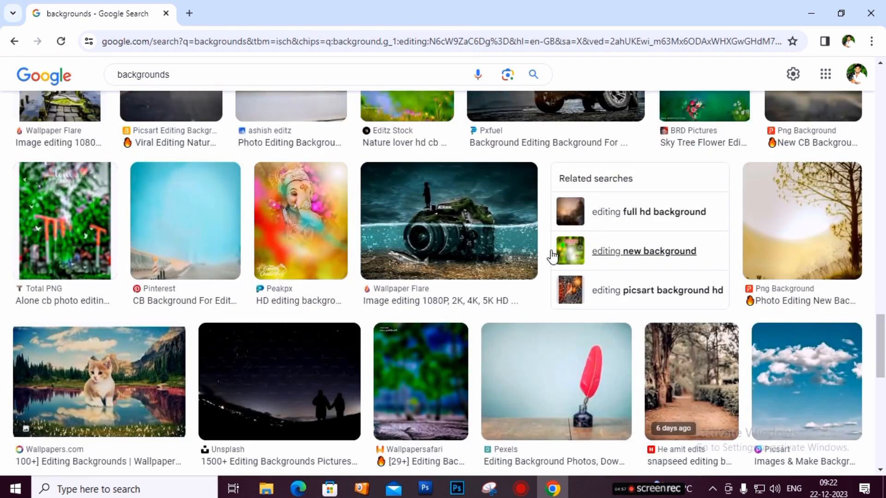
scroll(491, 260, down, 4)
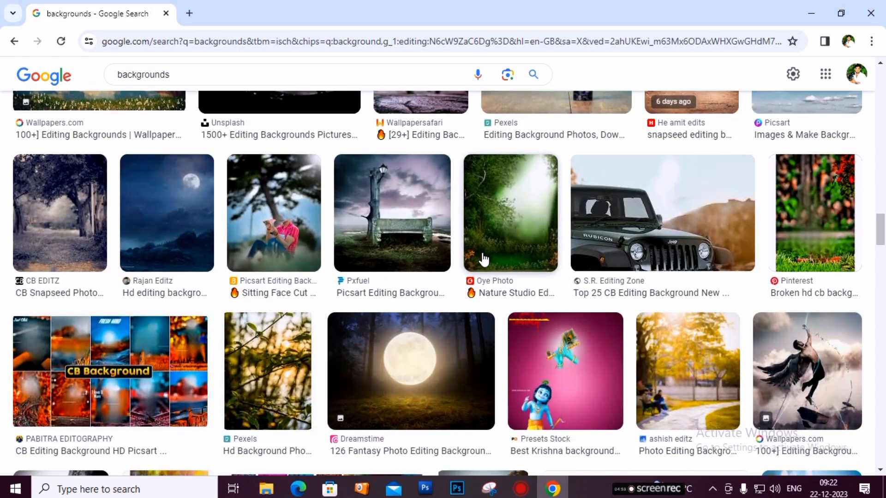
scroll(445, 258, up, 1)
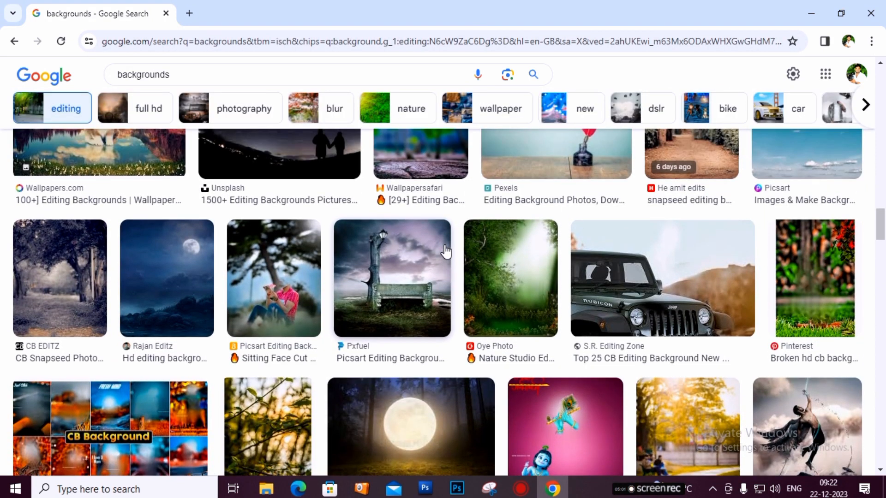
scroll(443, 283, up, 9)
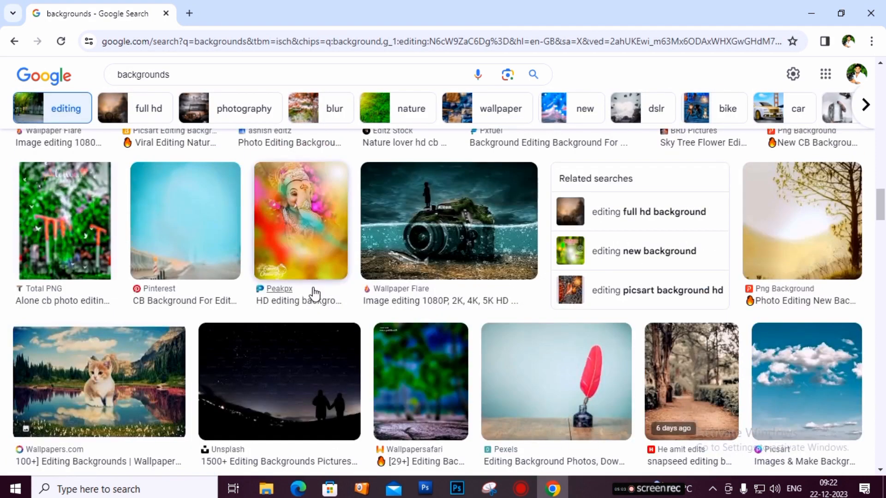
scroll(316, 281, up, 8)
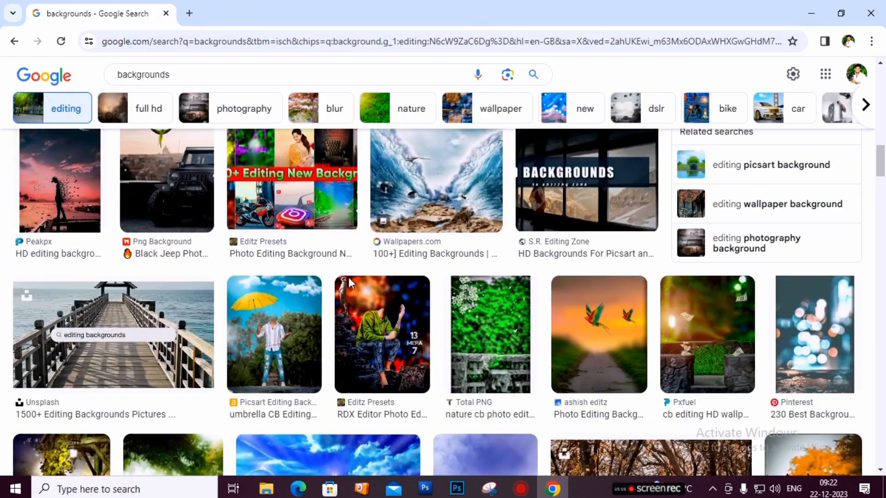
scroll(378, 256, up, 9)
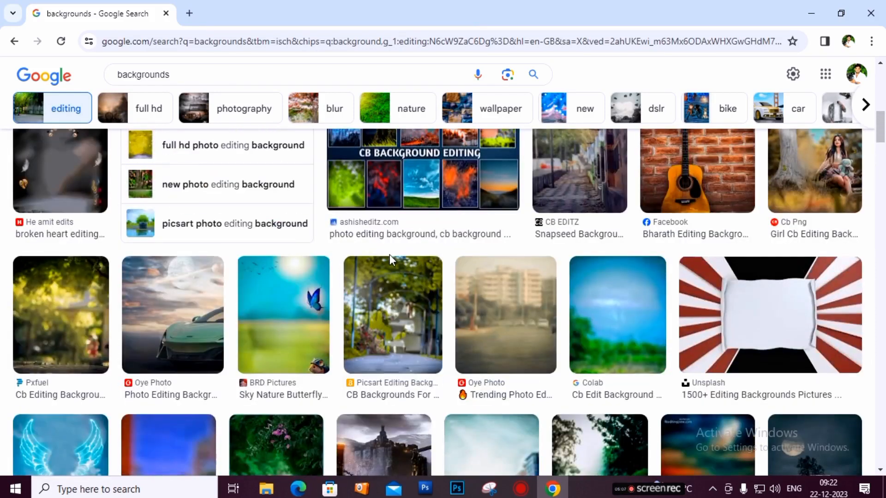
scroll(632, 289, up, 1)
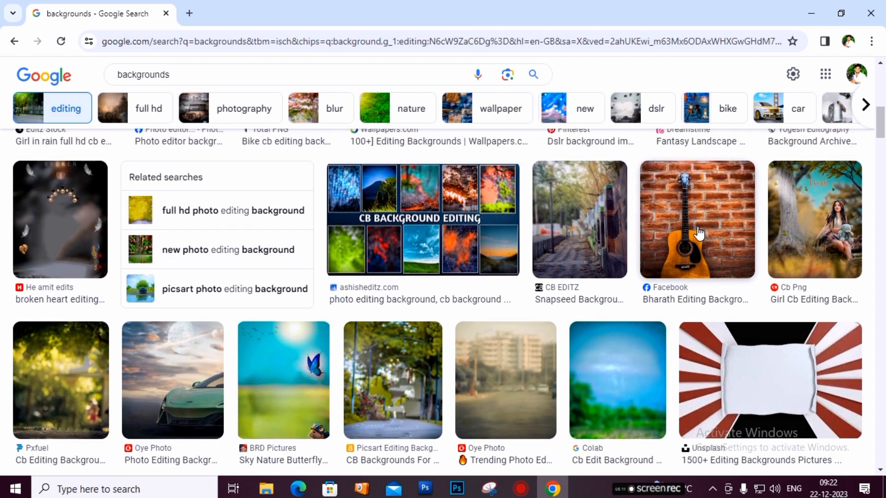
scroll(696, 225, up, 9)
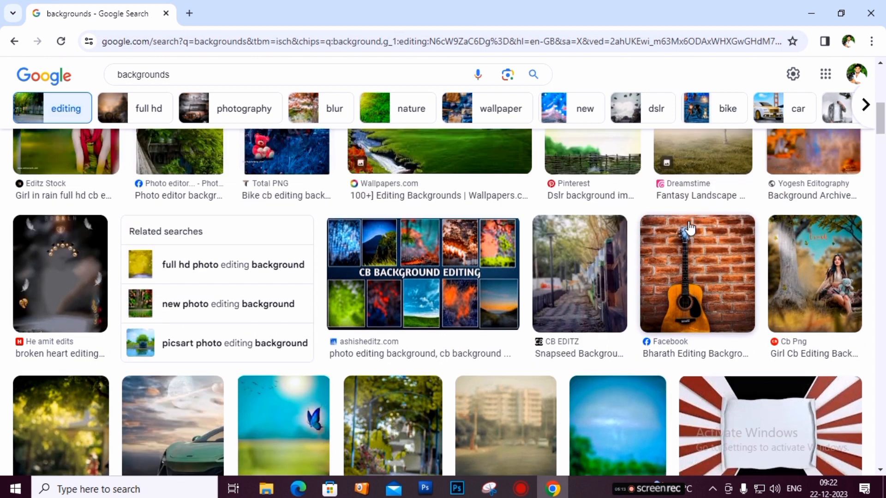
scroll(519, 250, up, 1)
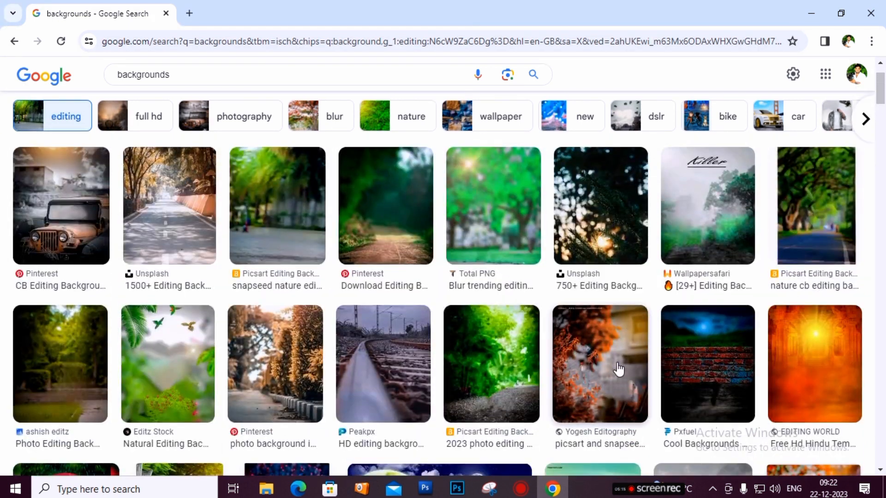
Step: Open the preview of the orange-leaved blurred background from Yogesh Editography and copy the image
click(614, 356)
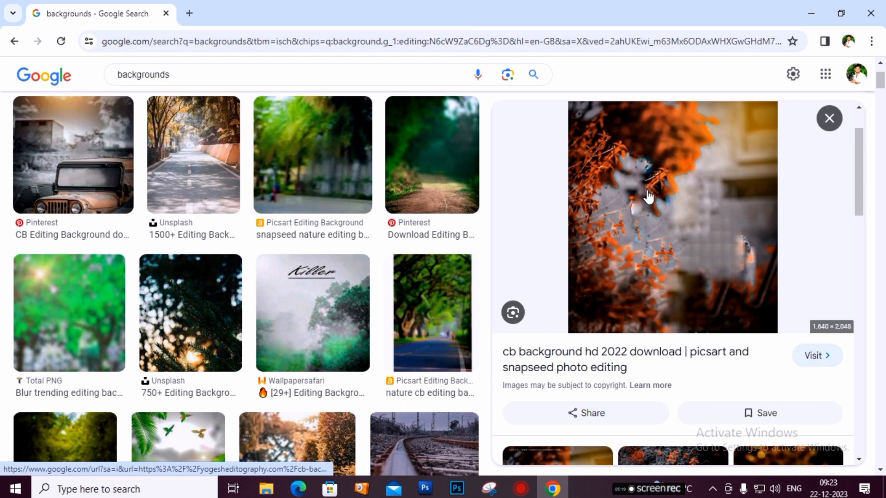
right_click(646, 192)
click(704, 385)
Step: Switch to Photoshop, maximize the portrait document and paste the copied background as a new layer
key(alt+Tab)
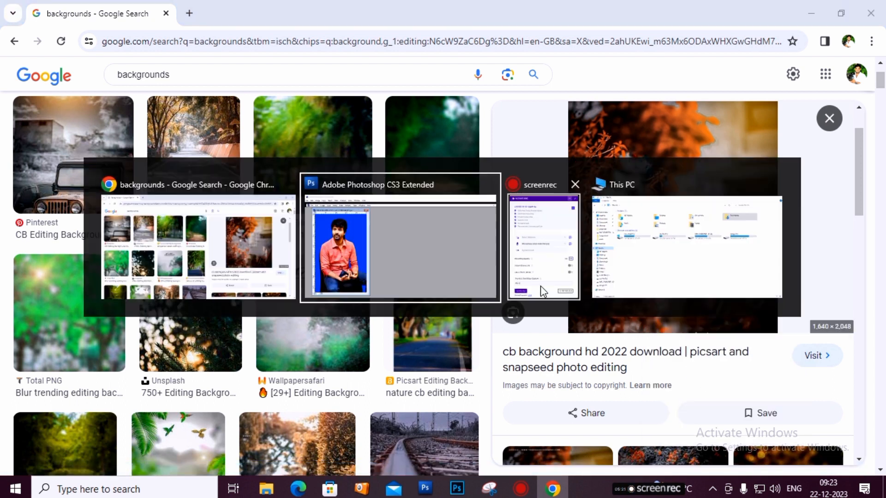
click(387, 245)
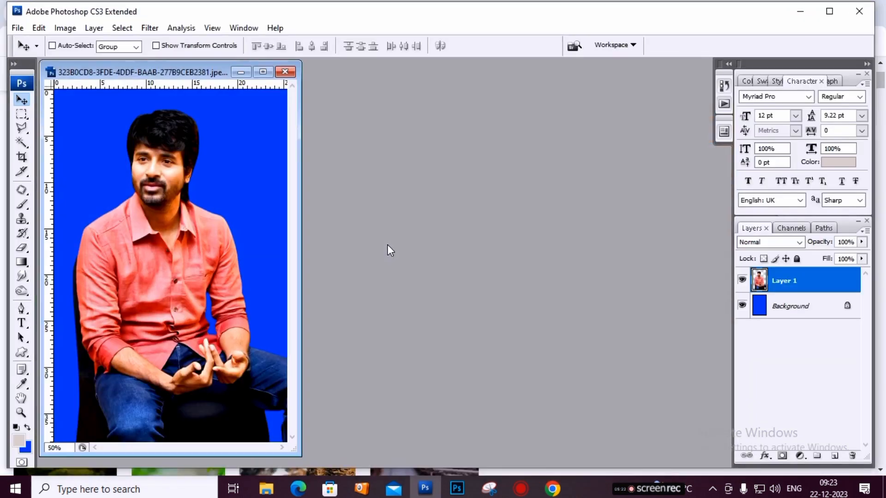
click(262, 71)
key(ctrl+v)
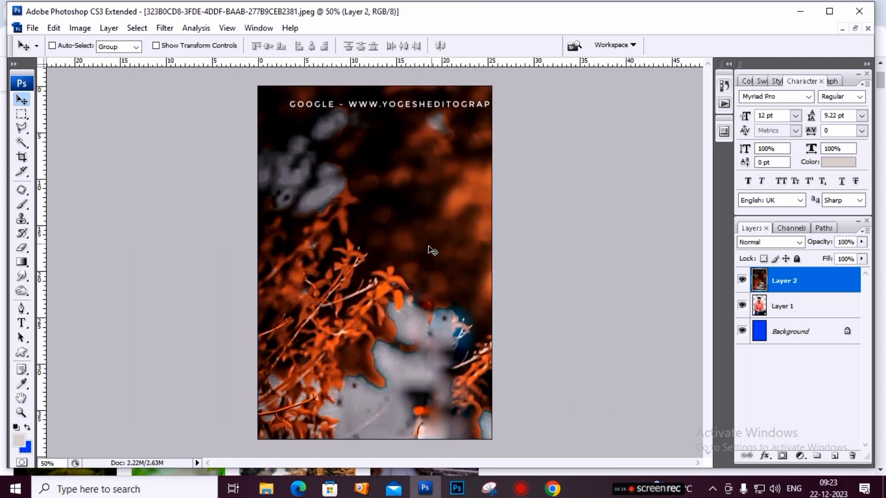
Step: Free-transform the pasted background to about 44% width and stretch its height until it covers the whole canvas
key(ctrl+t)
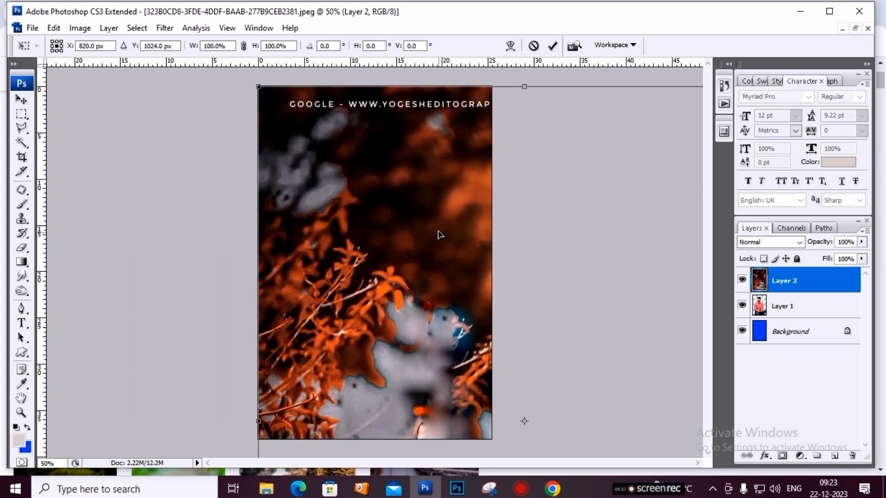
key(ctrl+minus)
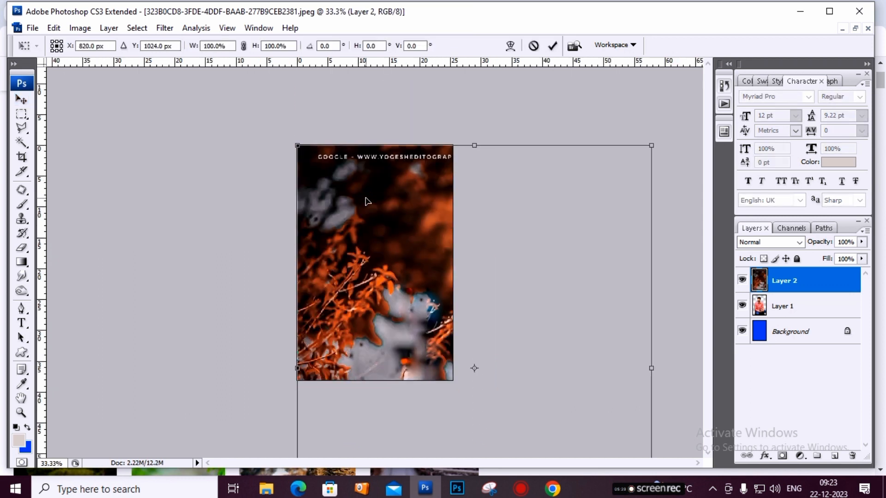
drag(650, 146, 553, 252)
drag(498, 329, 410, 220)
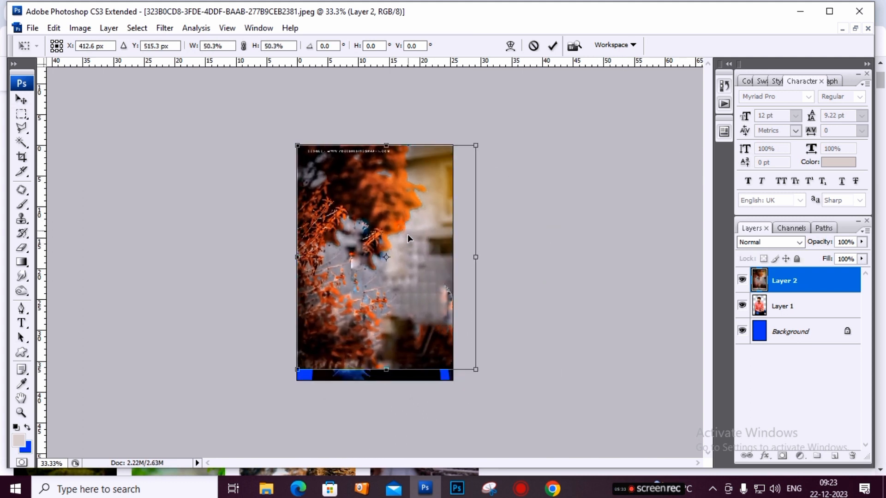
drag(482, 253, 457, 256)
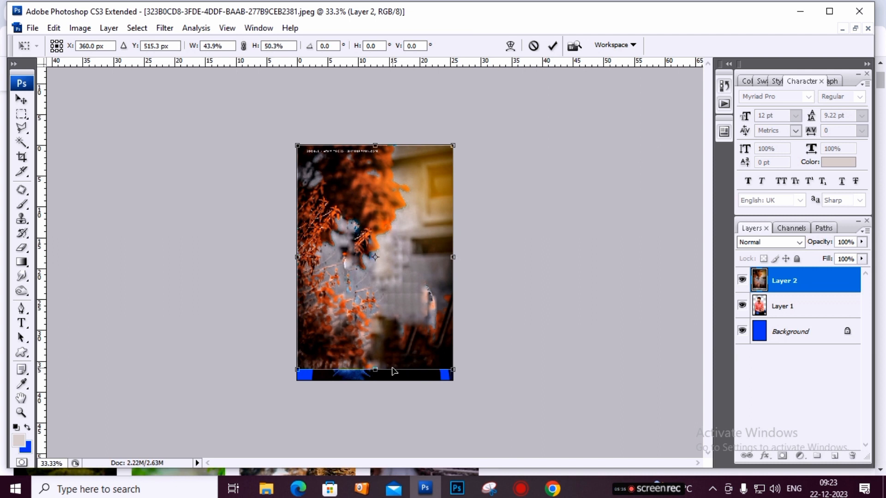
drag(383, 372, 383, 381)
drag(382, 144, 383, 133)
key(Return)
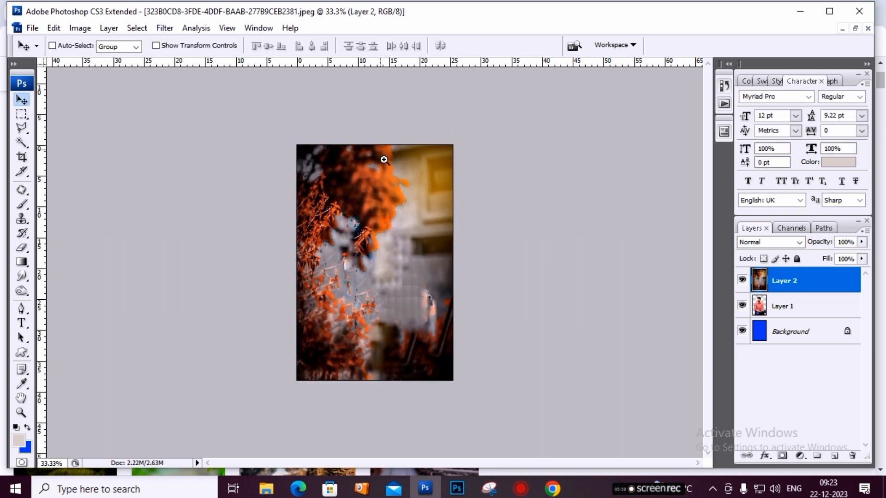
Step: Place the man's cut-out layer above the pasted background layer, and make the background layer active
key(ctrl+plus)
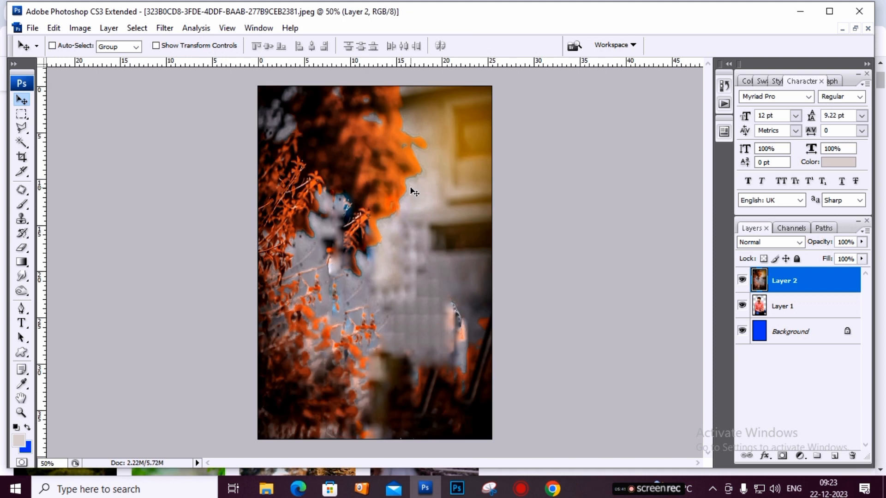
drag(798, 286, 794, 317)
mouse_move(787, 286)
mouse_down()
mouse_move(788, 331)
mouse_move(787, 283)
mouse_up()
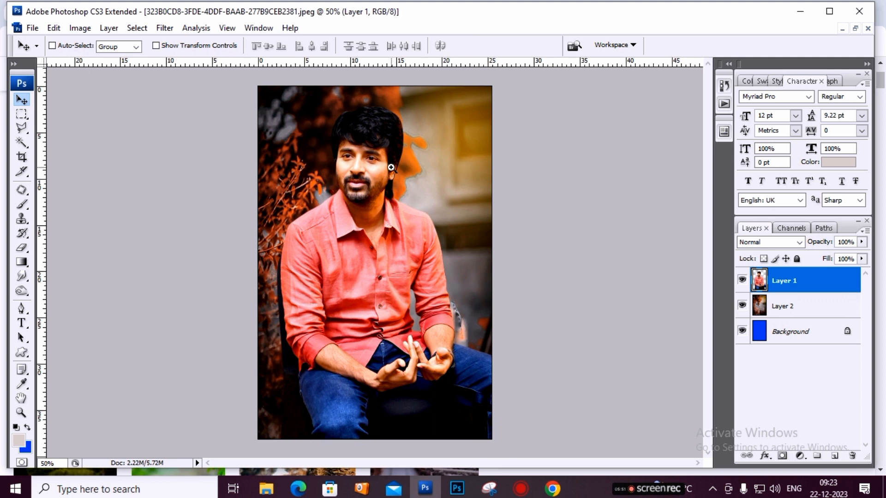
key(ctrl+plus)
key(ctrl+minus)
right_click(440, 203)
click(466, 192)
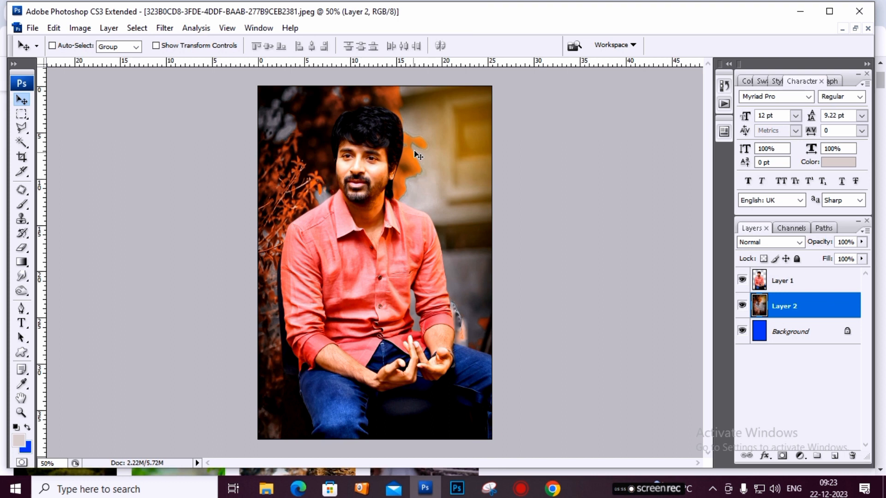
key(alt+t)
key(b)
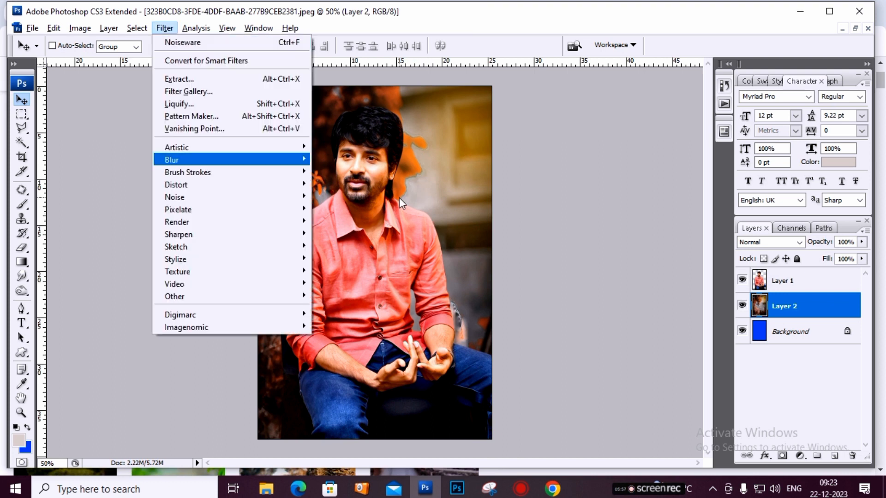
click(445, 164)
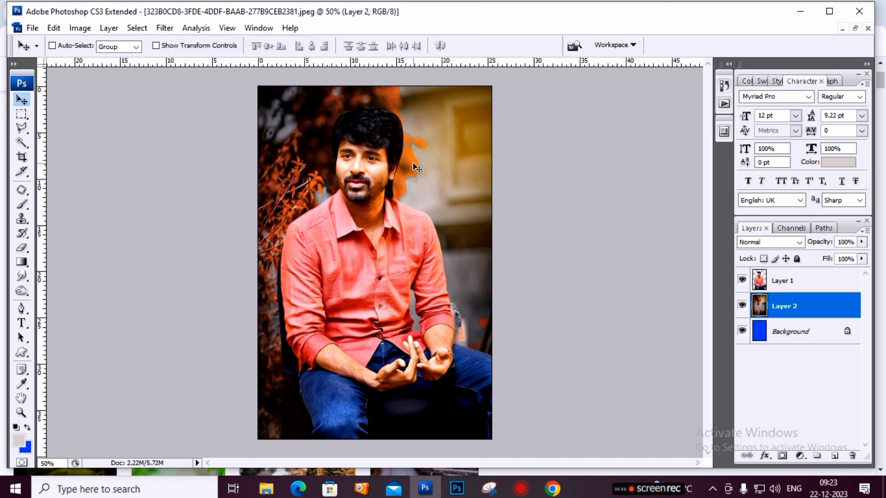
Step: Apply a Gaussian Blur with a radius of about 7.6 pixels to the orange-leaved background layer
click(165, 28)
mouse_move(200, 160)
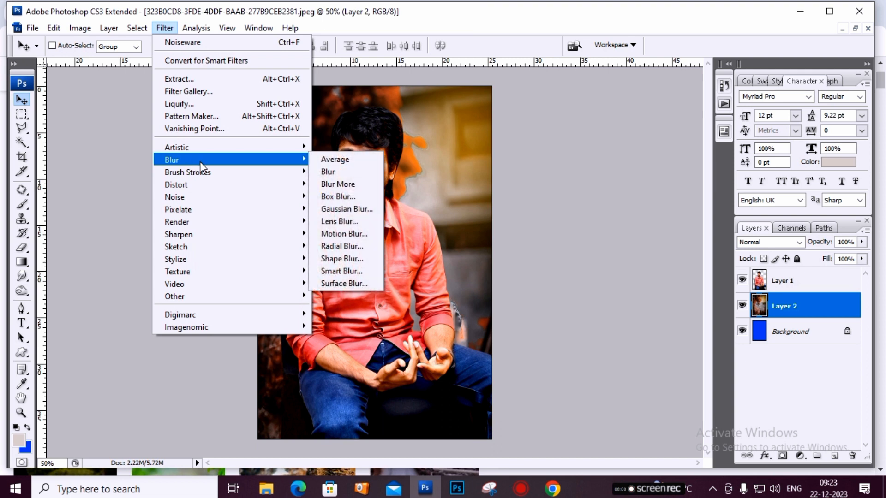
click(348, 210)
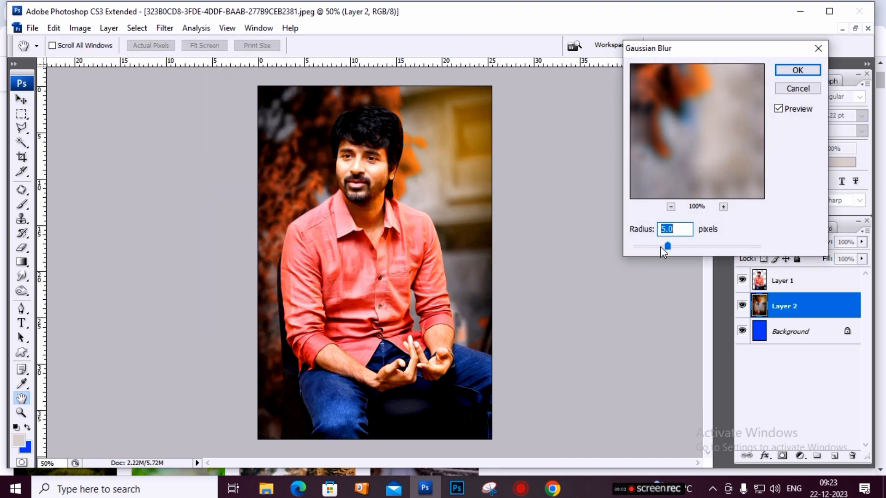
mouse_move(670, 246)
mouse_down()
mouse_move(739, 246)
mouse_move(676, 245)
mouse_up()
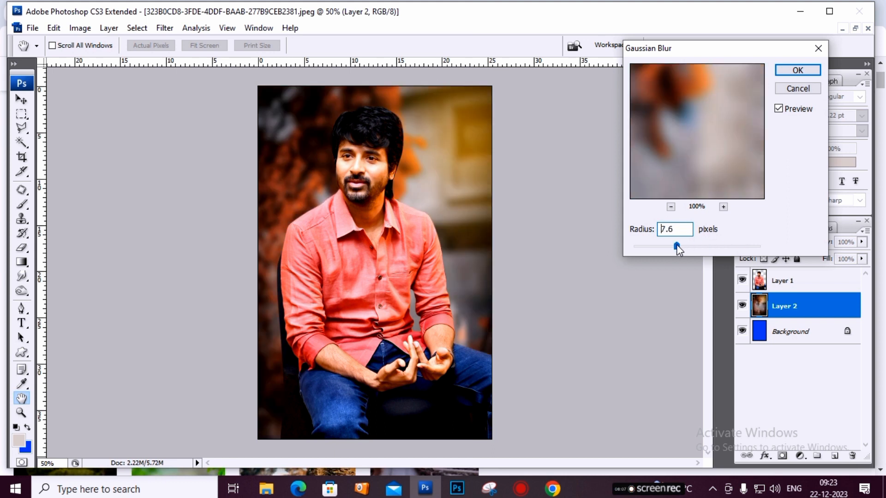
drag(675, 247, 676, 248)
key(Return)
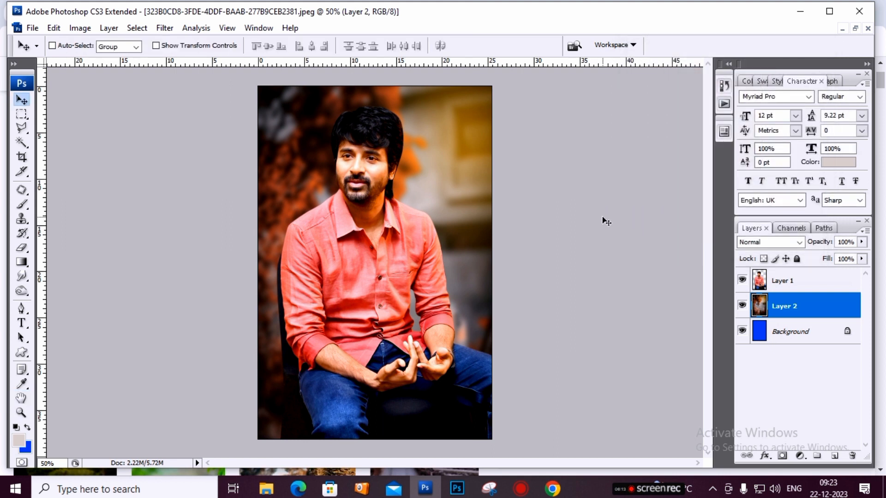